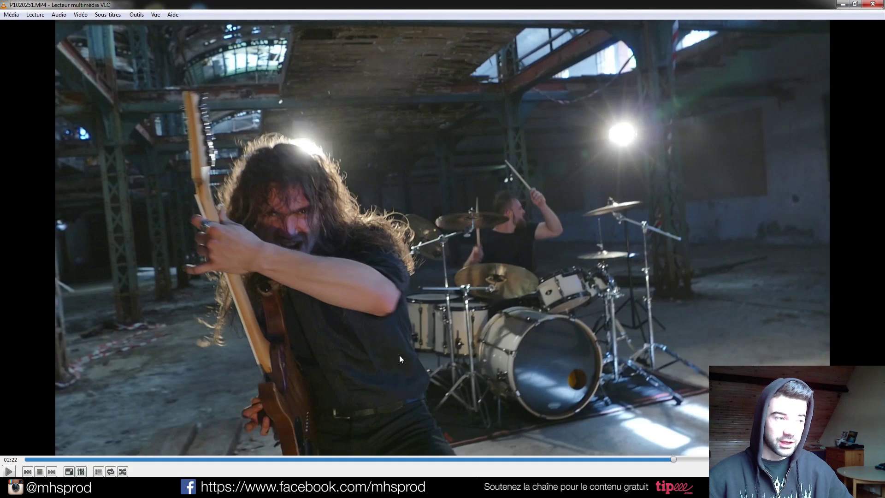
Play the P1020251.MP4 clip and pause it.
{"action": "left_click", "coordinate": [9, 471]}
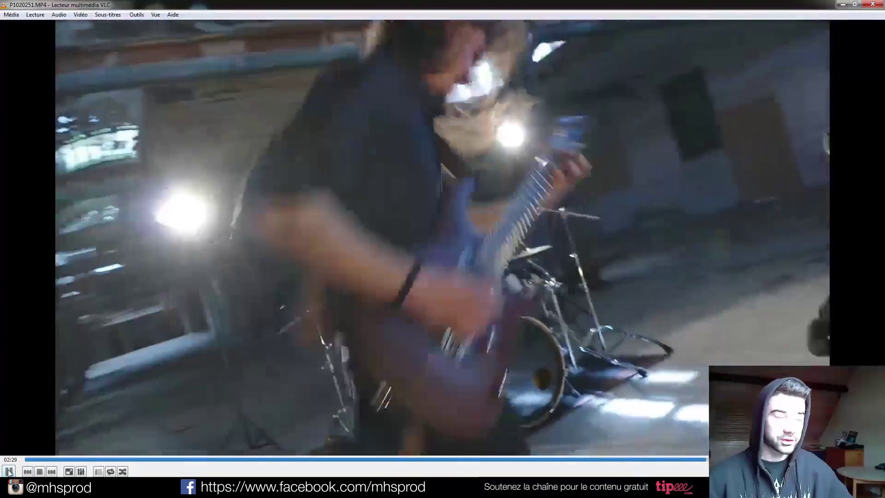
{"action": "key", "text": "space"}
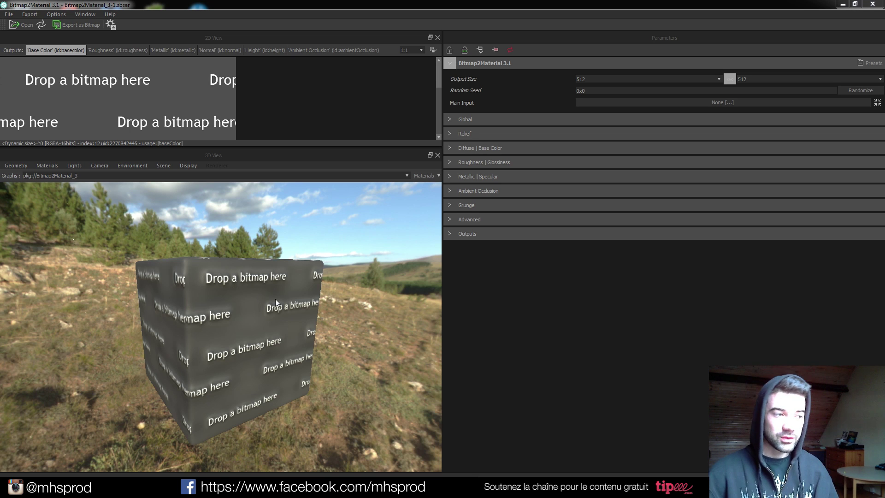
{"action": "left_click_drag", "start_coordinate": [243, 332], "coordinate": [242, 339]}
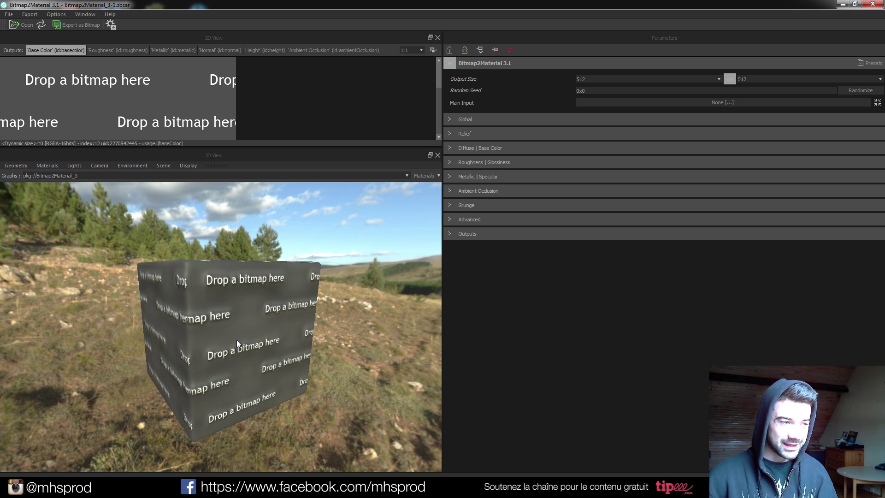
{"action": "mouse_move", "coordinate": [236, 340]}
{"action": "left_mouse_down"}
{"action": "mouse_move", "coordinate": [247, 332]}
{"action": "mouse_move", "coordinate": [232, 341]}
{"action": "left_mouse_up"}
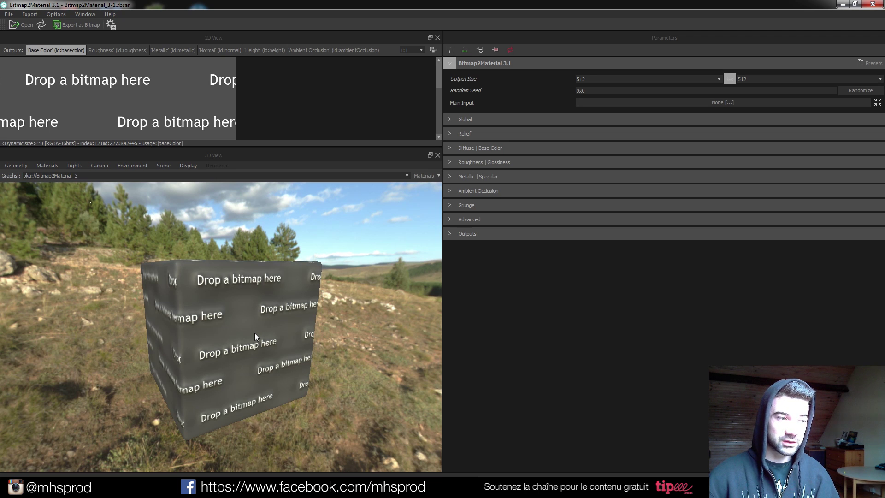
{"action": "left_click_drag", "start_coordinate": [254, 333], "coordinate": [255, 341]}
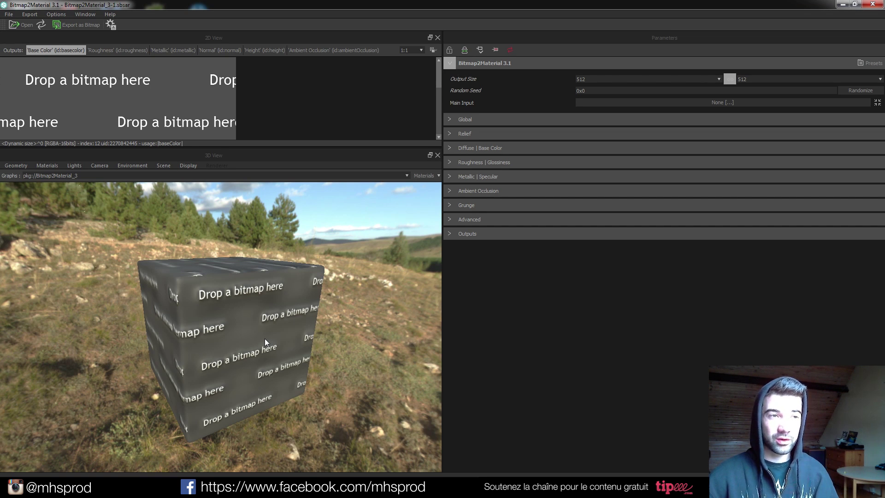
{"action": "left_click_drag", "start_coordinate": [250, 324], "coordinate": [230, 318]}
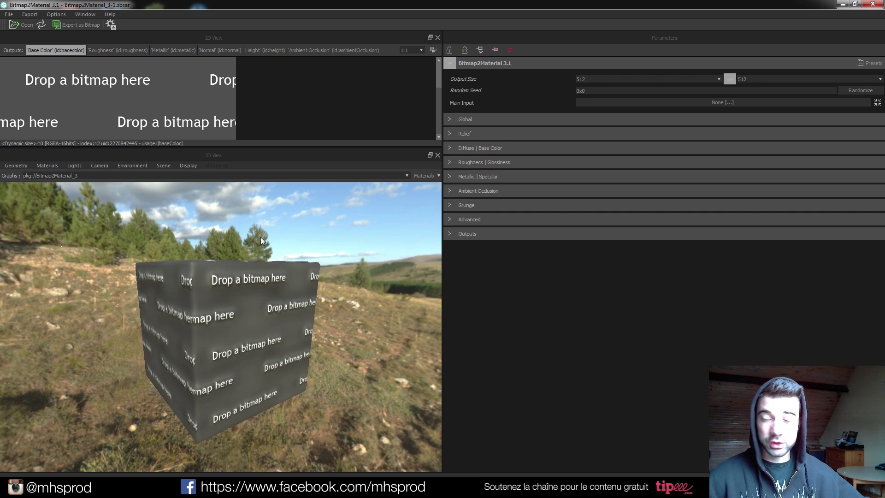
{"action": "left_click_drag", "start_coordinate": [250, 319], "coordinate": [226, 319]}
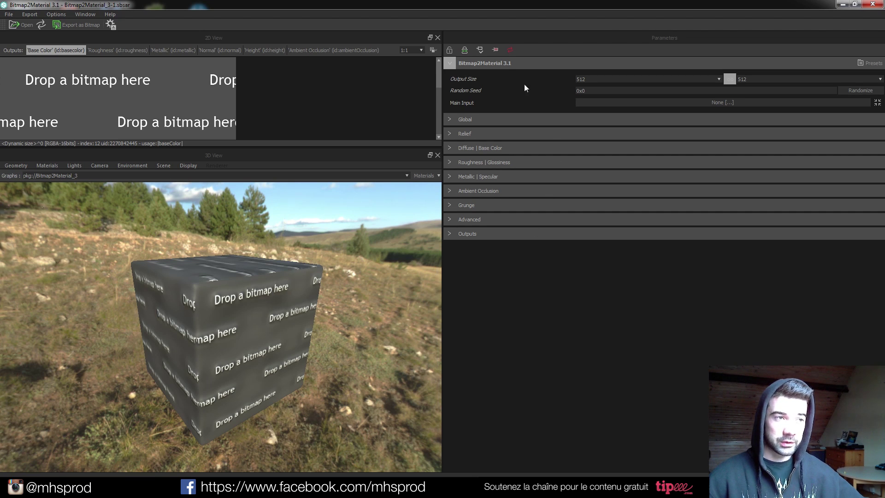
{"action": "left_click_drag", "start_coordinate": [281, 340], "coordinate": [280, 333]}
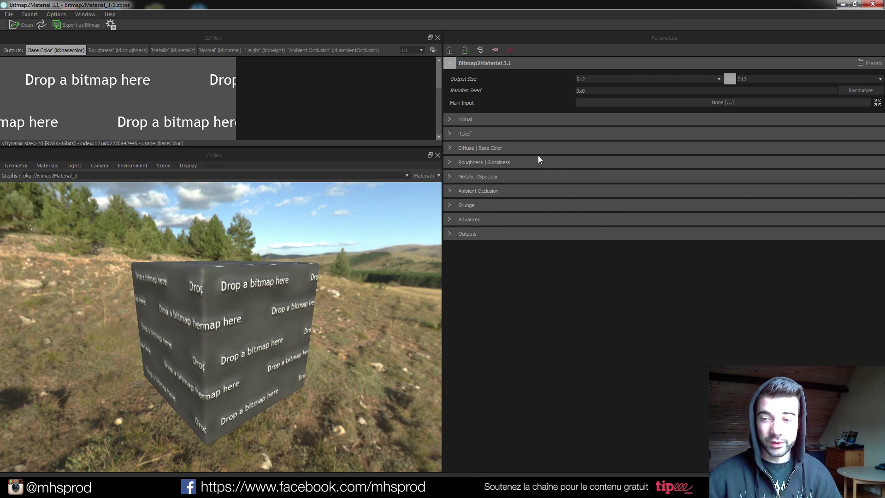
{"action": "left_click_drag", "start_coordinate": [226, 296], "coordinate": [244, 291]}
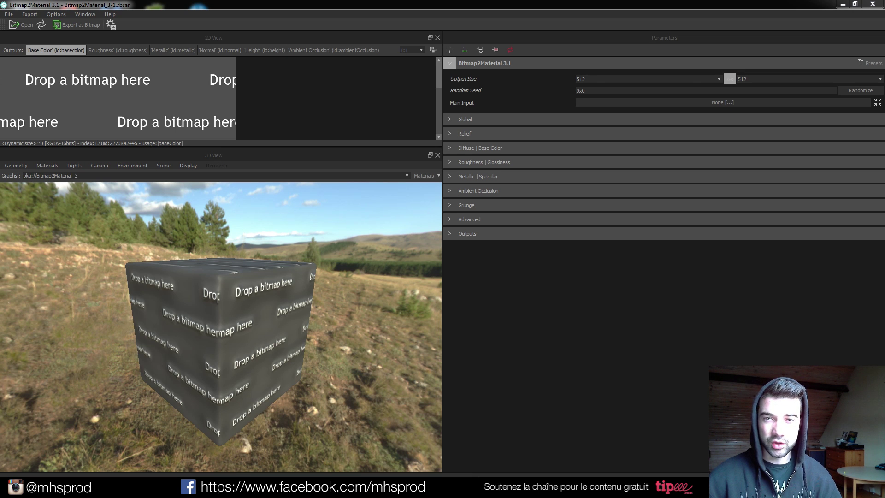
Load the old scratched dirty metal image 21816163 from the Surfaces folder as the main input.
{"action": "left_click_drag", "start_coordinate": [884, 115], "coordinate": [584, 125]}
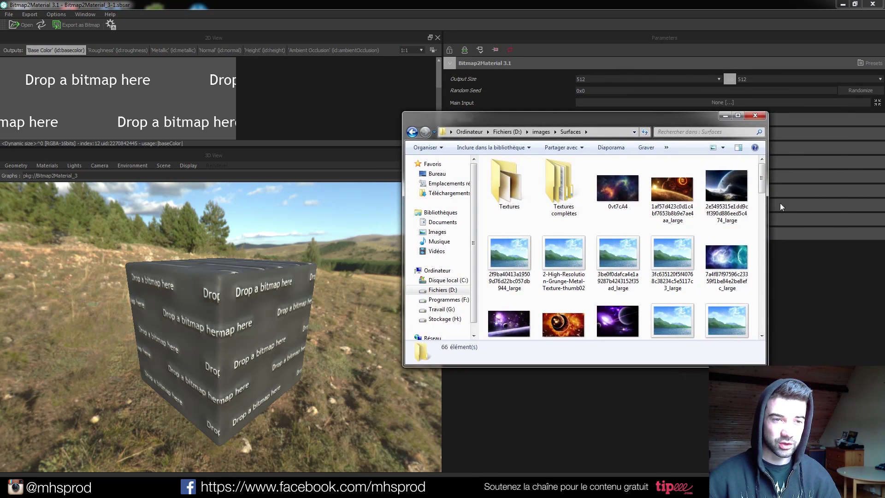
{"action": "left_click_drag", "start_coordinate": [765, 182], "coordinate": [762, 225]}
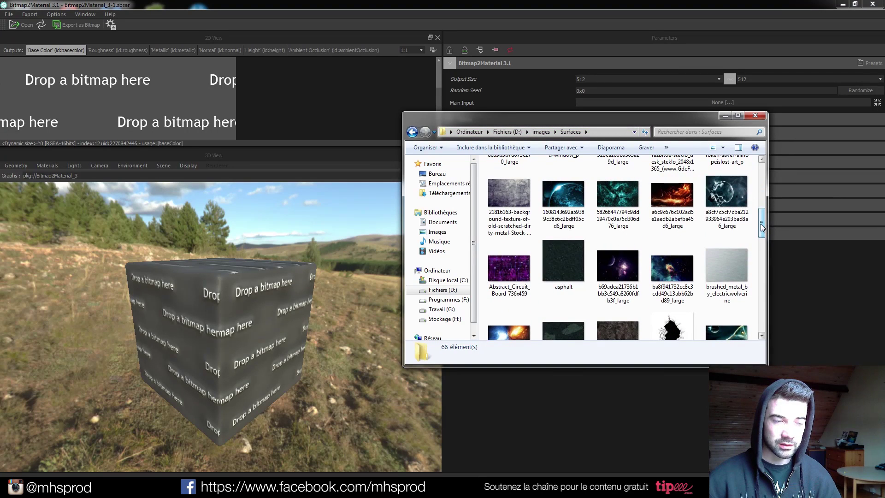
{"action": "left_click", "coordinate": [507, 194]}
{"action": "left_click_drag", "start_coordinate": [506, 195], "coordinate": [139, 121]}
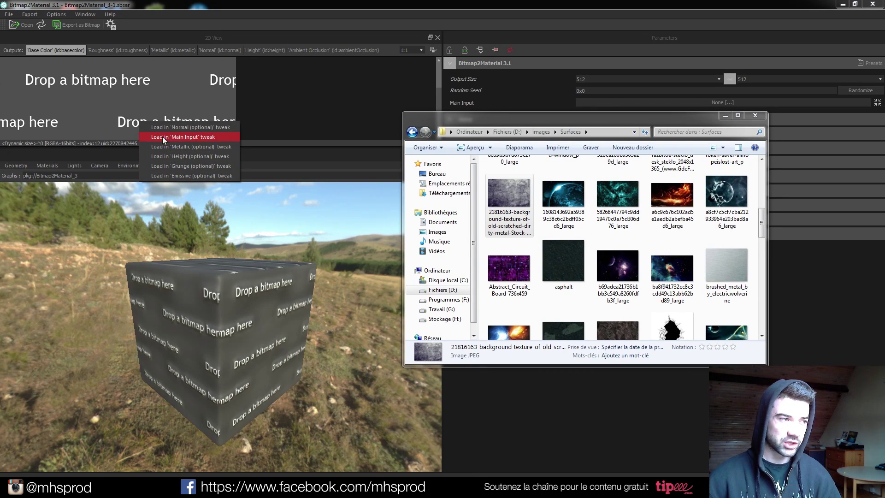
{"action": "left_click", "coordinate": [182, 137]}
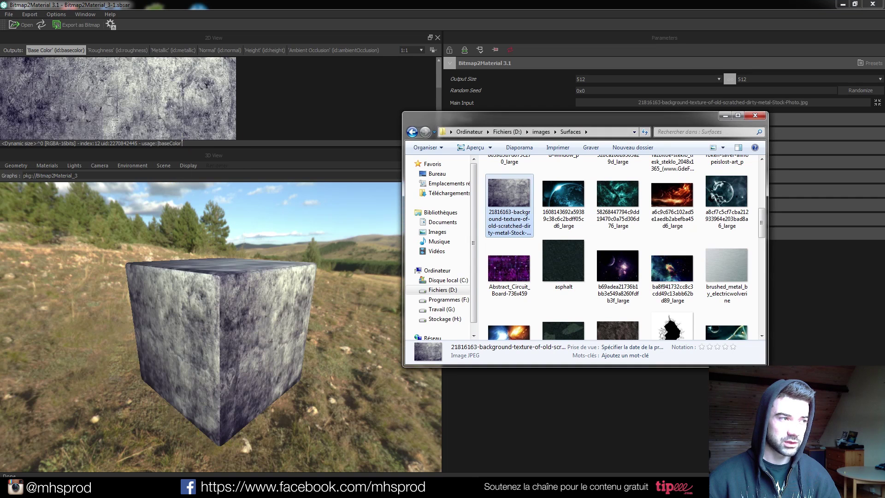
{"action": "left_click", "coordinate": [724, 116]}
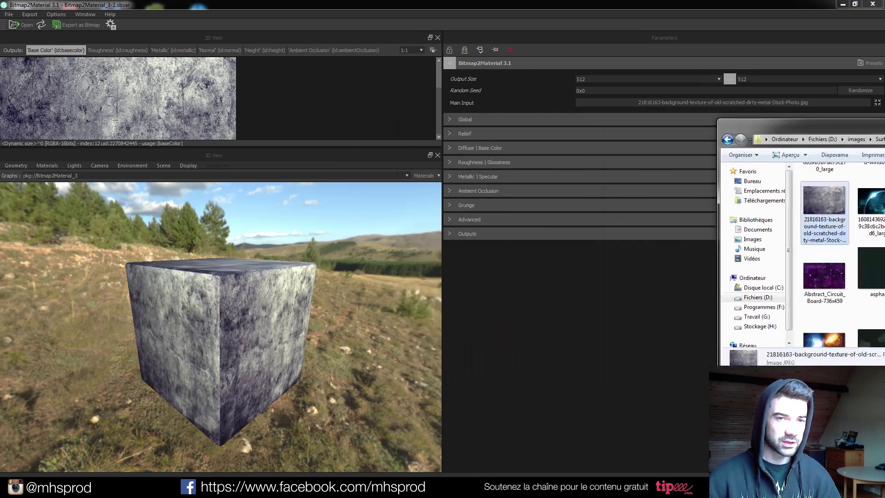
{"action": "left_click_drag", "start_coordinate": [159, 344], "coordinate": [263, 313]}
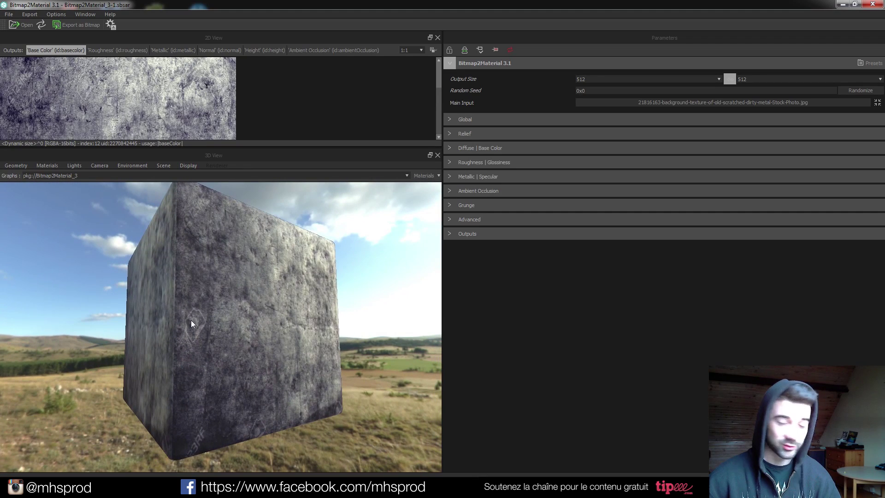
{"action": "left_click_drag", "start_coordinate": [298, 297], "coordinate": [198, 354]}
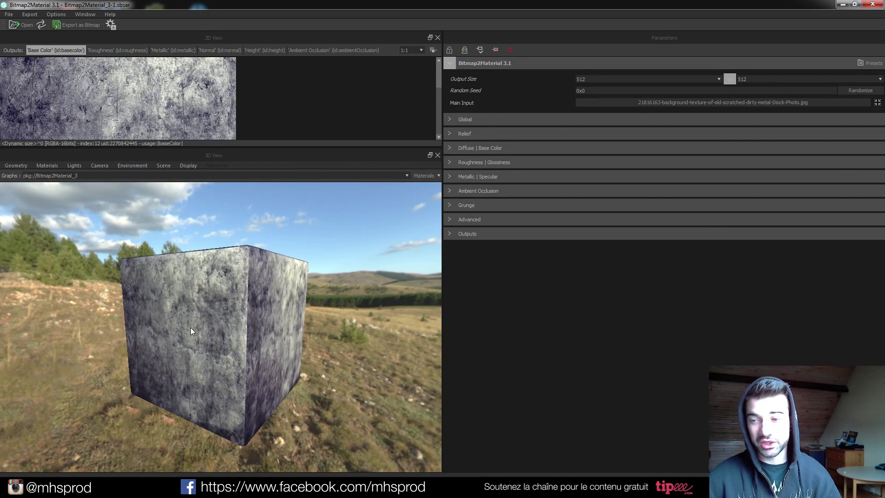
{"action": "left_click_drag", "start_coordinate": [270, 317], "coordinate": [214, 334]}
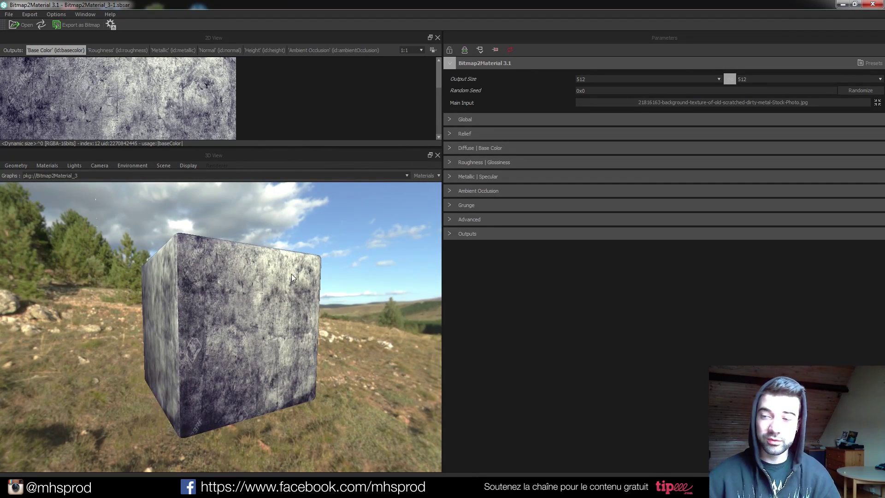
{"action": "left_click_drag", "start_coordinate": [236, 314], "coordinate": [245, 310]}
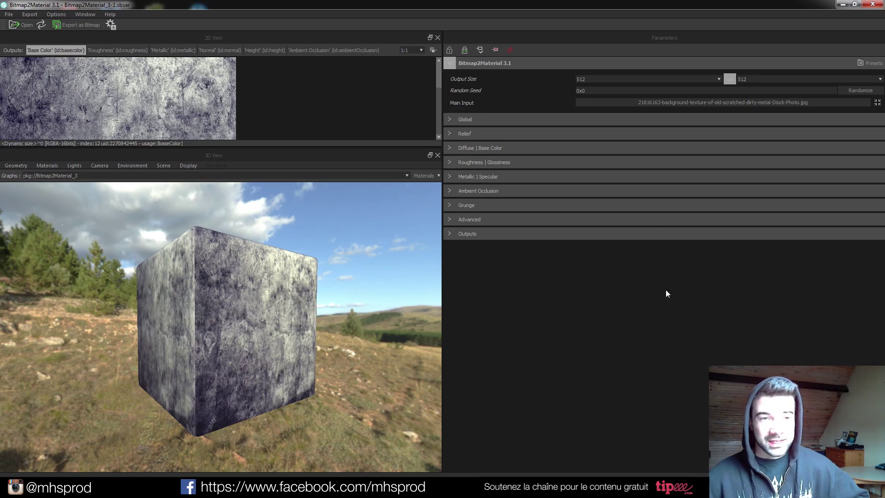
{"action": "left_click_drag", "start_coordinate": [202, 294], "coordinate": [286, 304]}
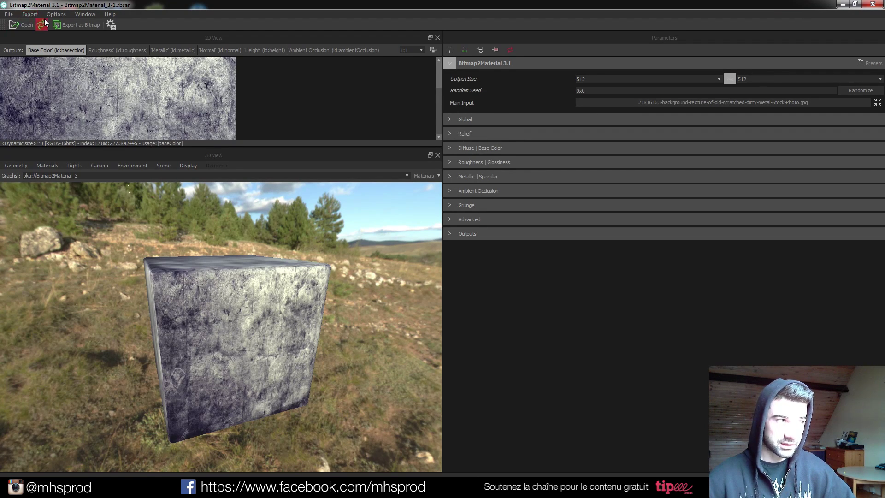
Review the available cooking size limits for compositing nodes and leave the setting without applying a choice.
{"action": "left_click", "coordinate": [61, 14]}
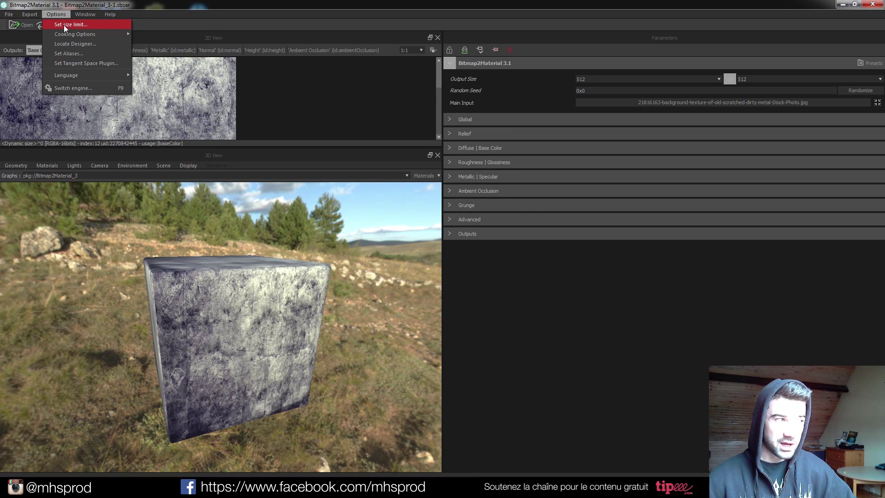
{"action": "left_click", "coordinate": [65, 25]}
{"action": "left_click", "coordinate": [500, 244]}
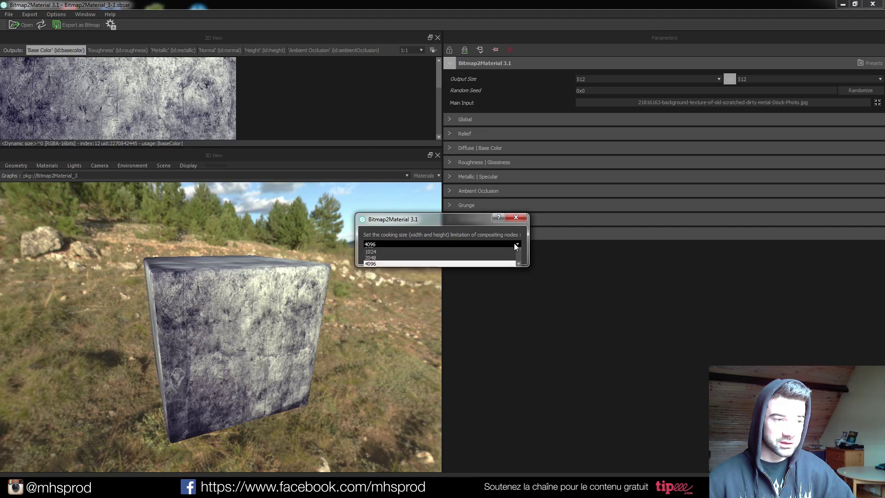
{"action": "scroll", "coordinate": [387, 293], "scroll_direction": "down", "scroll_amount": 1}
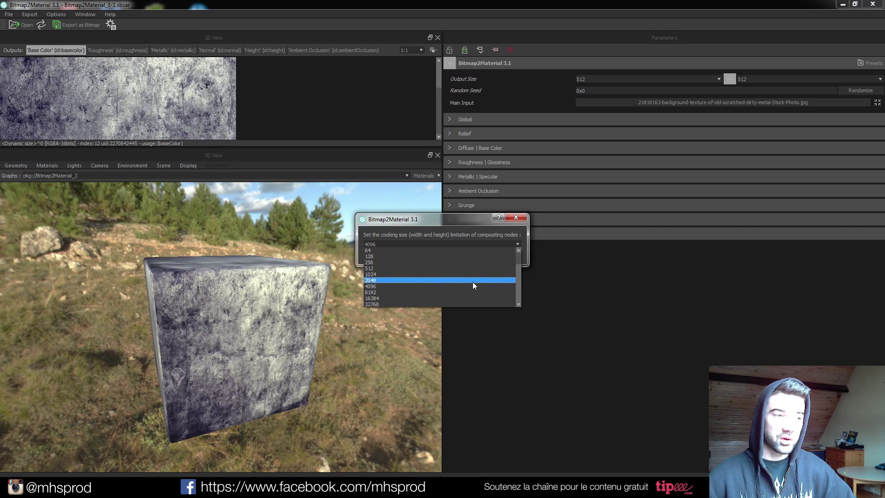
{"action": "left_click", "coordinate": [523, 248]}
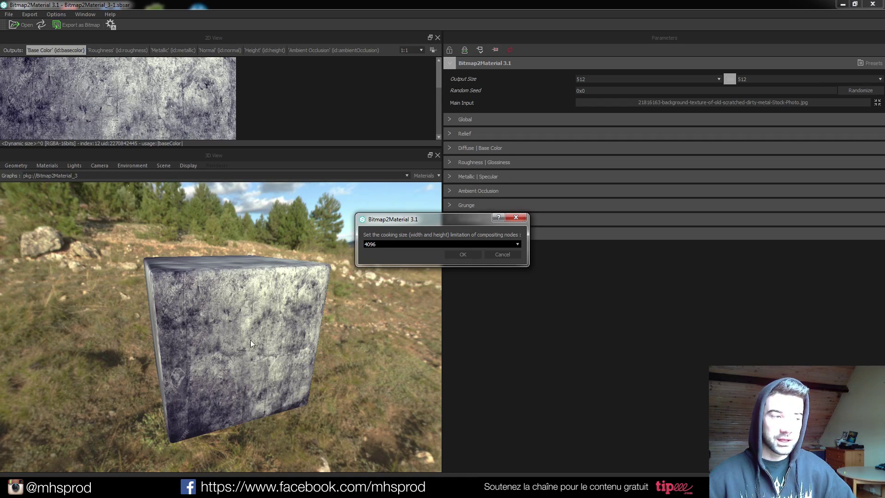
{"action": "left_click", "coordinate": [516, 215]}
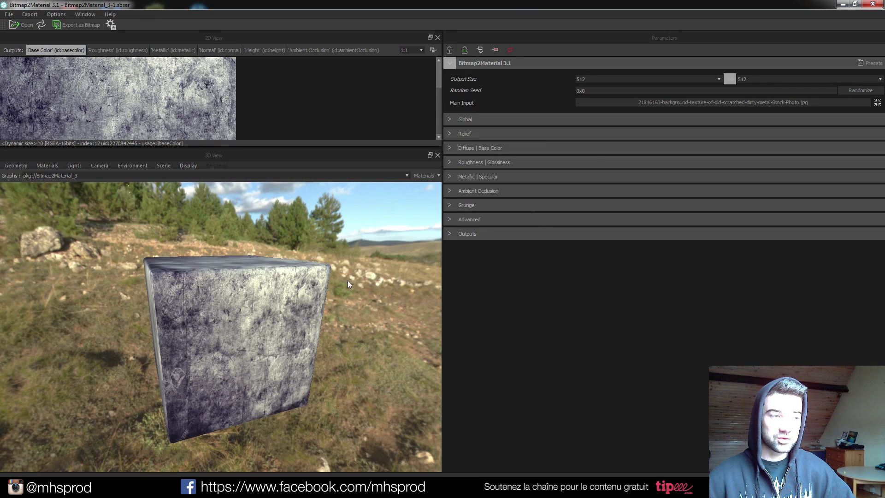
Set the material's output size to 2048 by 2048.
{"action": "left_click_drag", "start_coordinate": [347, 280], "coordinate": [255, 314]}
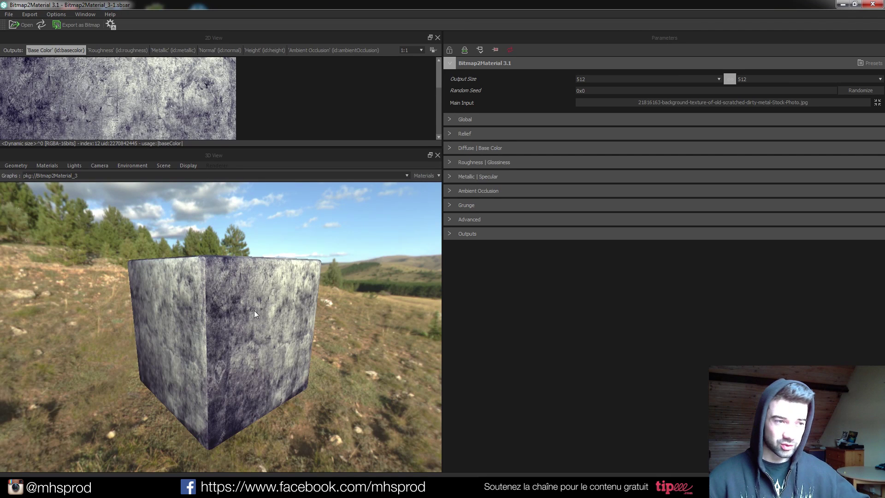
{"action": "left_click_drag", "start_coordinate": [273, 316], "coordinate": [193, 341]}
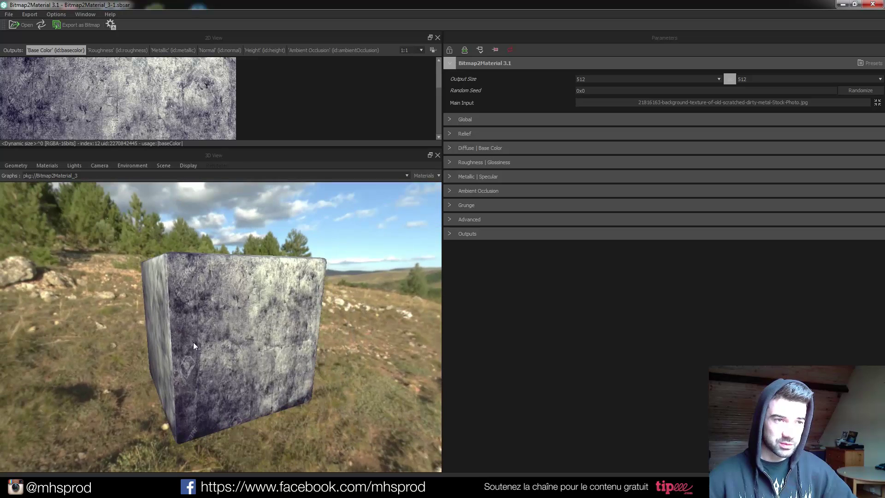
{"action": "left_click", "coordinate": [719, 80]}
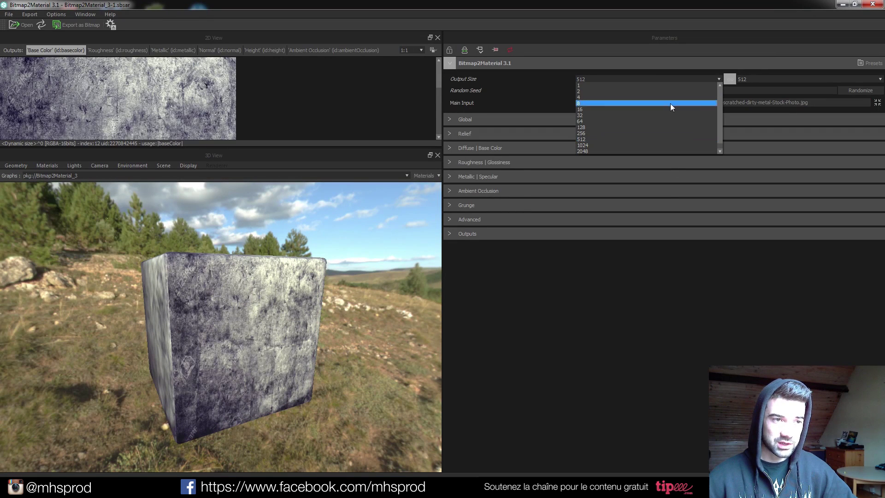
{"action": "left_click", "coordinate": [594, 142]}
{"action": "left_click_drag", "start_coordinate": [270, 322], "coordinate": [249, 341]}
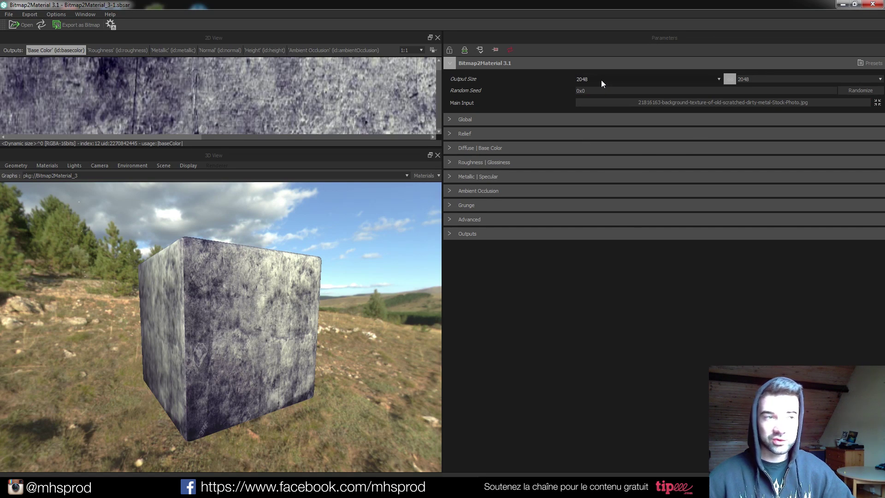
{"action": "left_click_drag", "start_coordinate": [317, 290], "coordinate": [216, 307]}
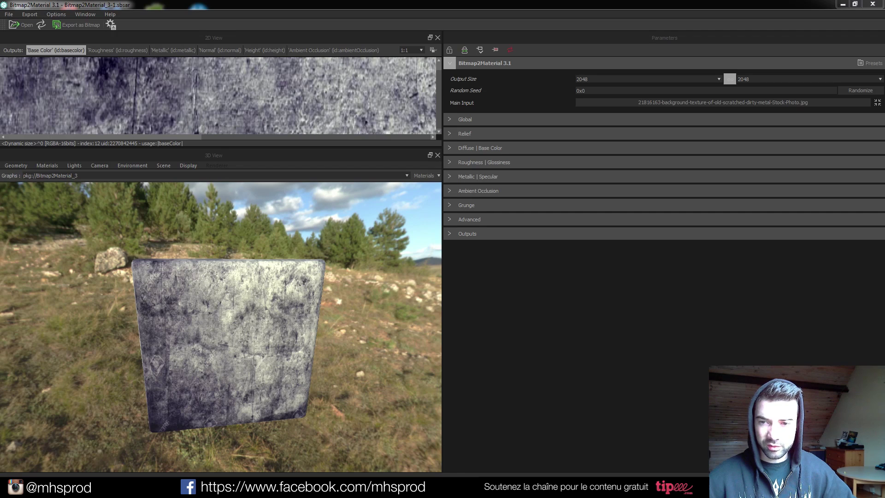
Load dirt repeat.jpg as the main input and inspect the dirt material on the preview cube.
{"action": "left_click_drag", "start_coordinate": [422, 139], "coordinate": [258, 109]}
{"action": "left_click", "coordinate": [273, 114]}
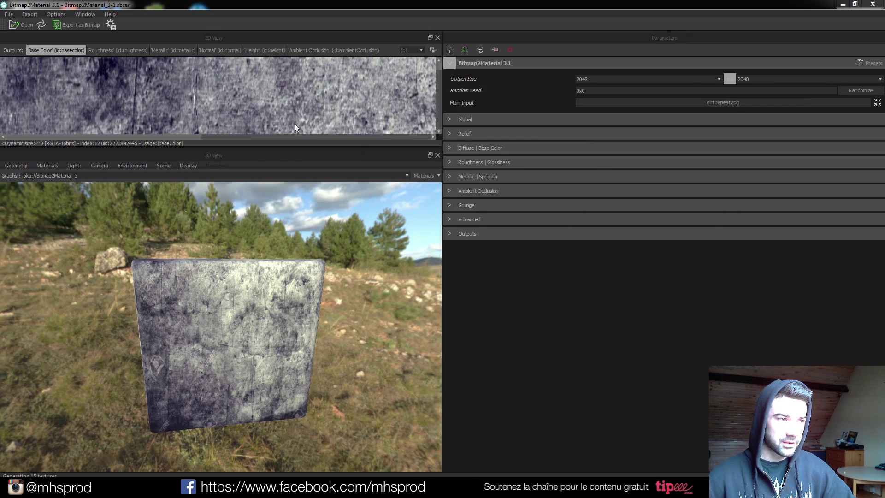
{"action": "left_click_drag", "start_coordinate": [266, 305], "coordinate": [284, 299]}
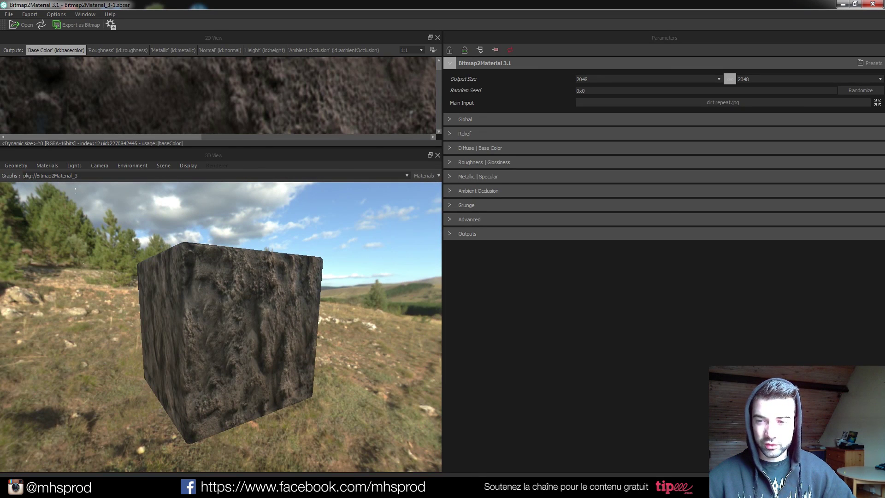
{"action": "left_click_drag", "start_coordinate": [197, 328], "coordinate": [435, 240]}
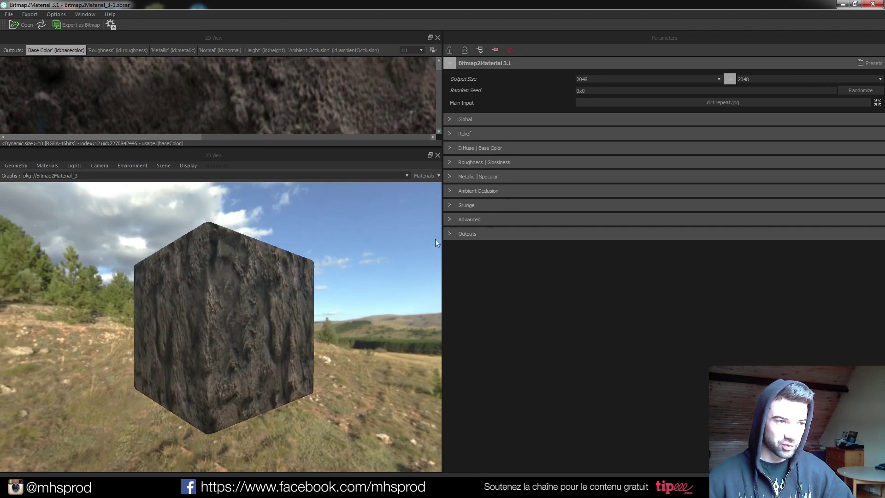
Try the Slope Based method in the Global settings and return the method to Luminance Based.
{"action": "left_click", "coordinate": [449, 120]}
{"action": "left_click", "coordinate": [638, 133]}
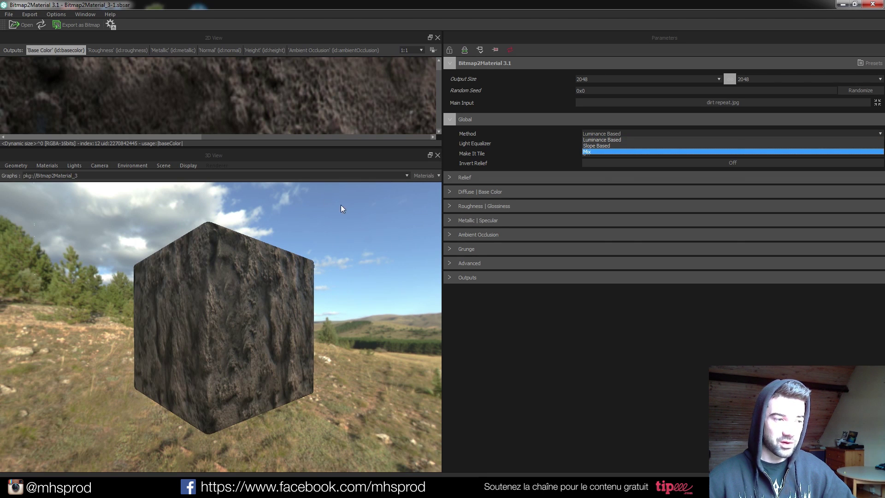
{"action": "left_click", "coordinate": [622, 145]}
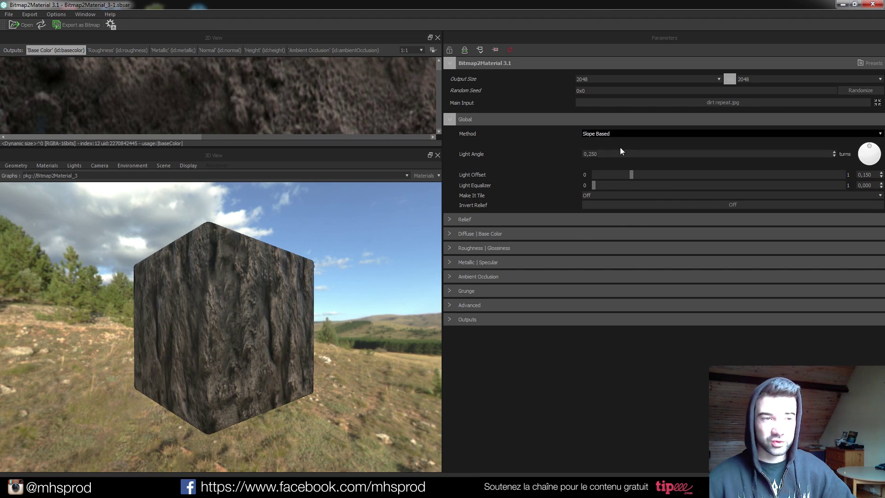
{"action": "left_click", "coordinate": [685, 134]}
{"action": "left_click", "coordinate": [609, 139]}
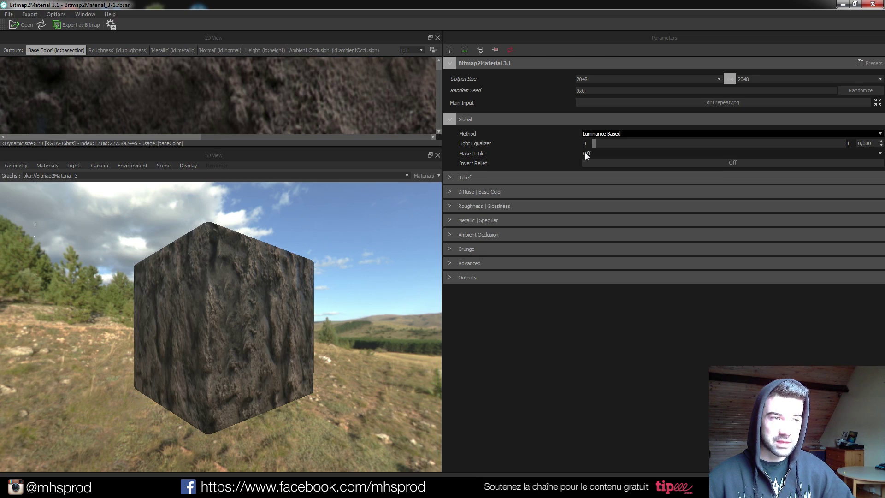
Load hdwallpapersimage.com-metal-texture-3-wide-hd-wallpaper-1920x1080.jpg as the main input and inspect the metal material on the preview cube.
{"action": "left_click_drag", "start_coordinate": [302, 270], "coordinate": [195, 330]}
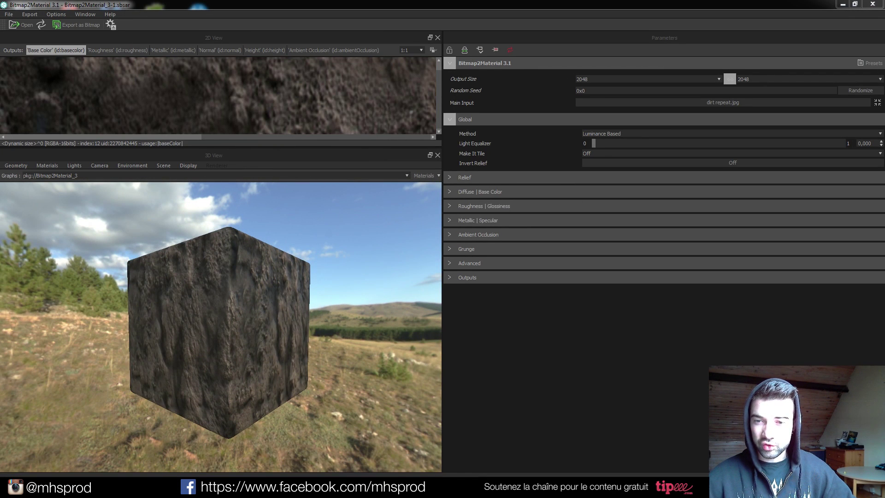
{"action": "left_click_drag", "start_coordinate": [235, 211], "coordinate": [210, 112]}
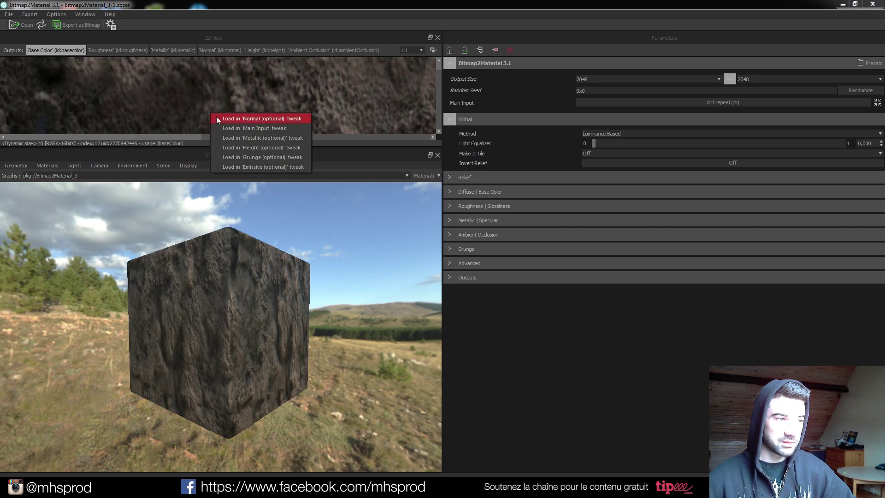
{"action": "left_click", "coordinate": [246, 129]}
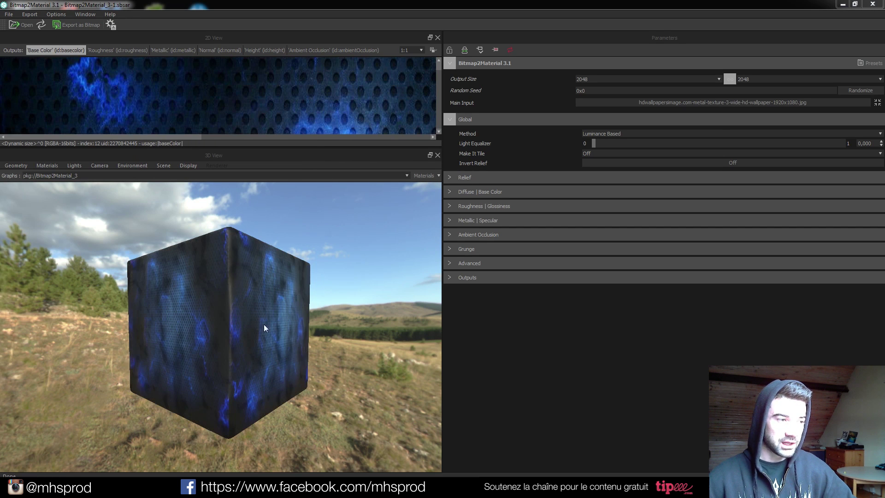
{"action": "left_click_drag", "start_coordinate": [265, 334], "coordinate": [206, 394]}
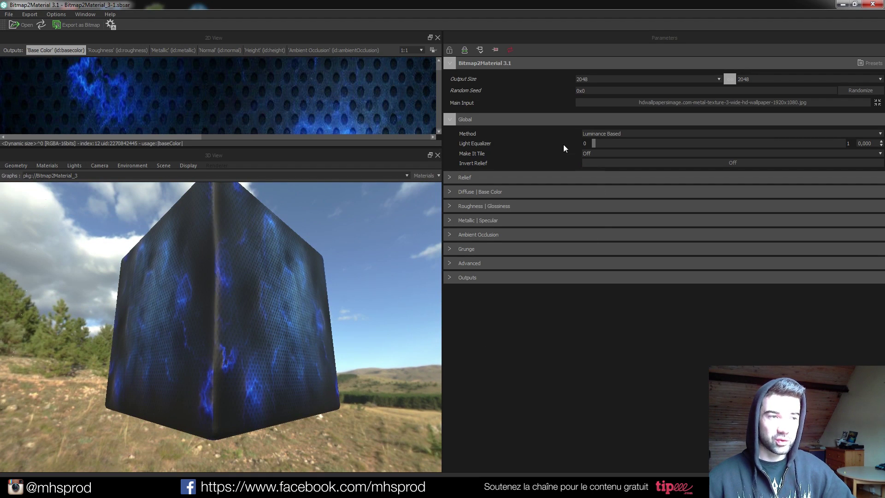
Try the Edges Quincunx mode for Make It Tile and inspect the tiled metal texture on the cube.
{"action": "left_click", "coordinate": [601, 153]}
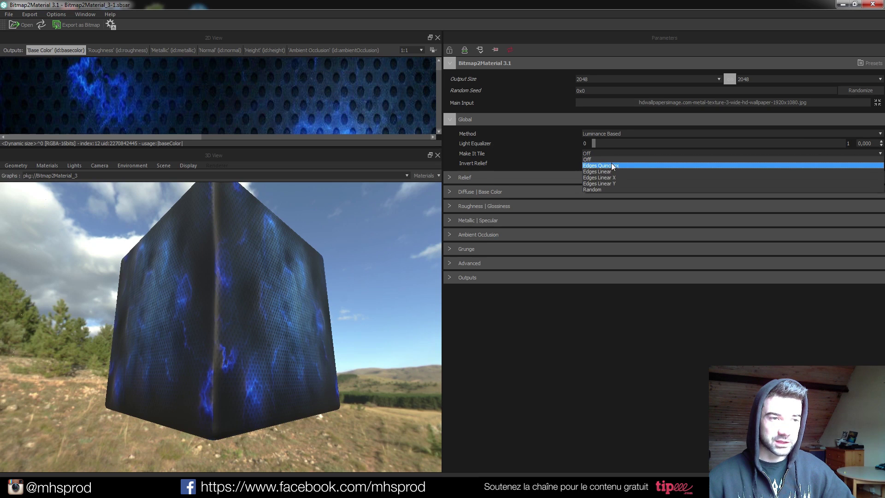
{"action": "left_click", "coordinate": [606, 165]}
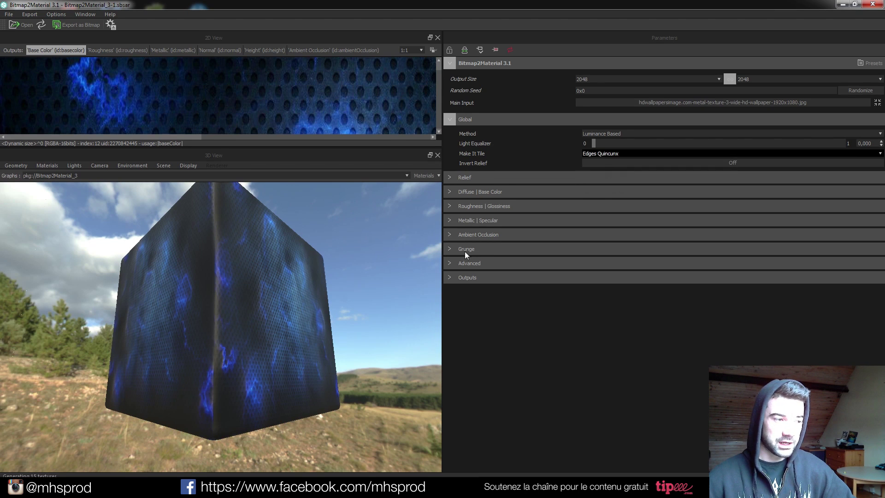
{"action": "mouse_move", "coordinate": [225, 304]}
{"action": "left_mouse_down"}
{"action": "mouse_move", "coordinate": [266, 343]}
{"action": "mouse_move", "coordinate": [248, 339]}
{"action": "mouse_move", "coordinate": [273, 332]}
{"action": "mouse_move", "coordinate": [212, 326]}
{"action": "mouse_move", "coordinate": [230, 314]}
{"action": "mouse_move", "coordinate": [218, 312]}
{"action": "left_mouse_up"}
{"action": "scroll", "coordinate": [264, 316], "scroll_direction": "down", "scroll_amount": 3}
{"action": "scroll", "coordinate": [213, 327], "scroll_direction": "up", "scroll_amount": 3}
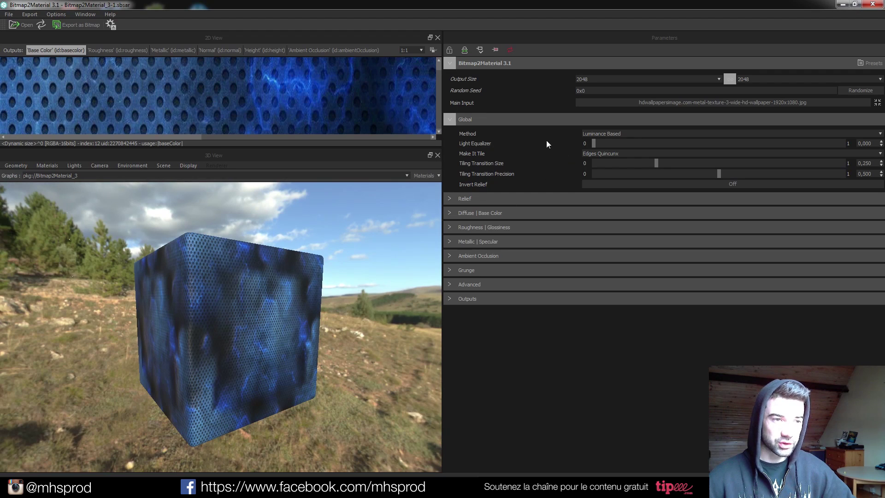
Try a Tiling Transition Size of 0.512 with a Tiling Transition Precision of 0.998 and inspect the seams on the cube.
{"action": "left_click_drag", "start_coordinate": [657, 162], "coordinate": [623, 163]}
{"action": "left_click", "coordinate": [721, 165]}
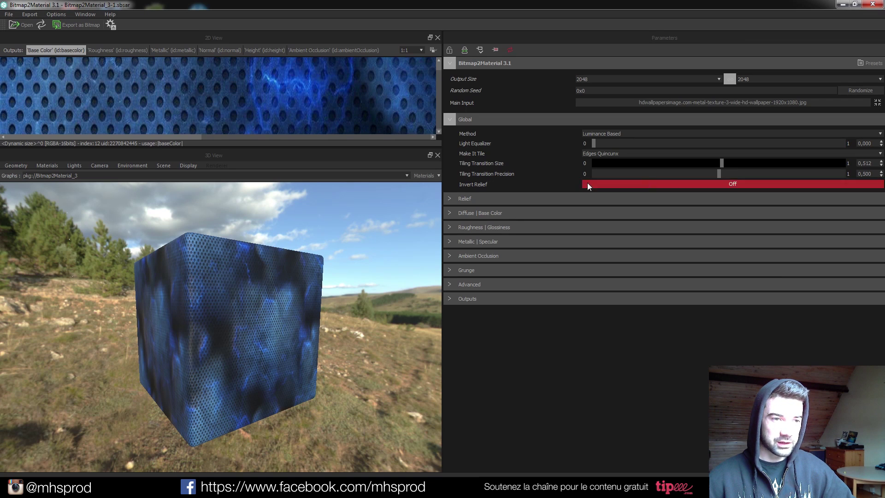
{"action": "left_click", "coordinate": [720, 174]}
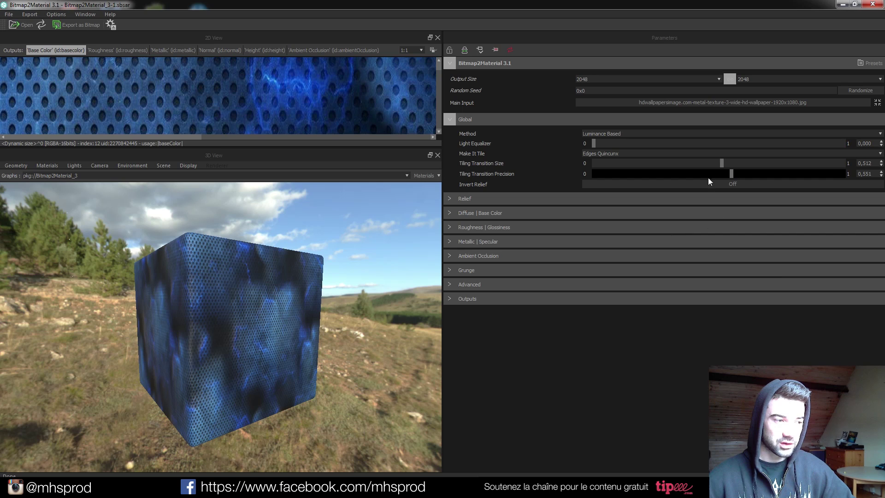
{"action": "left_click", "coordinate": [731, 174]}
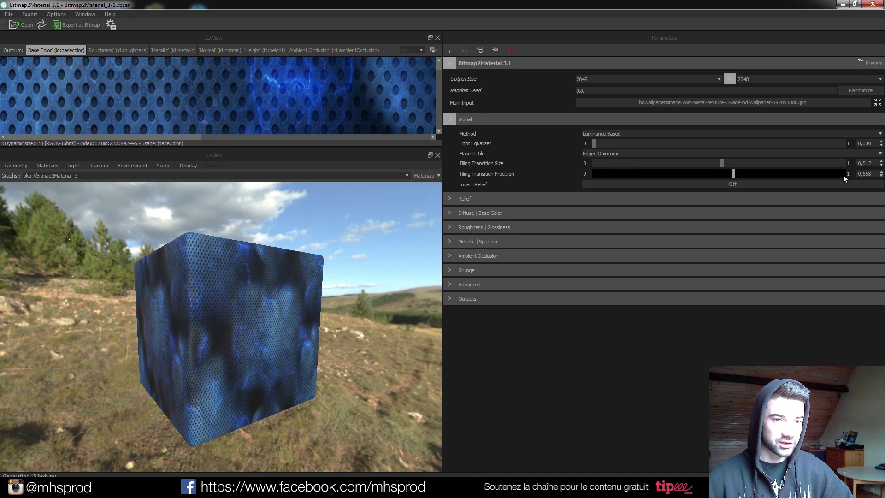
{"action": "left_click", "coordinate": [843, 175]}
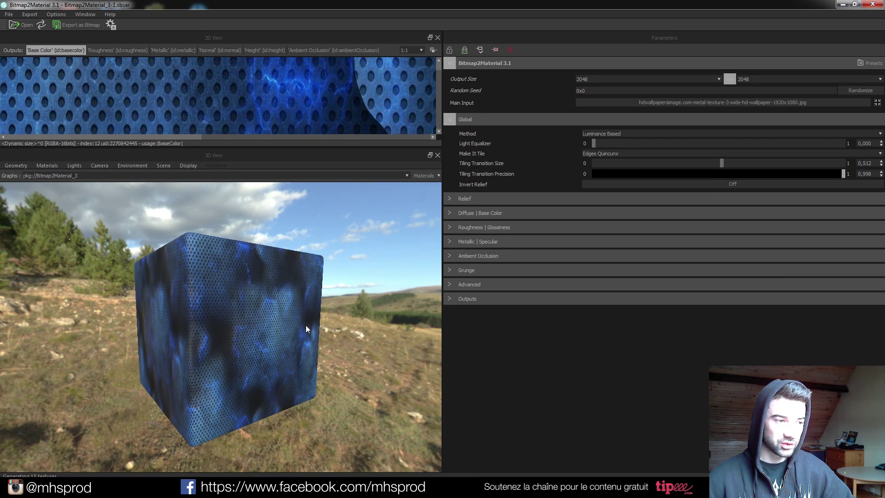
{"action": "left_click_drag", "start_coordinate": [311, 311], "coordinate": [296, 354]}
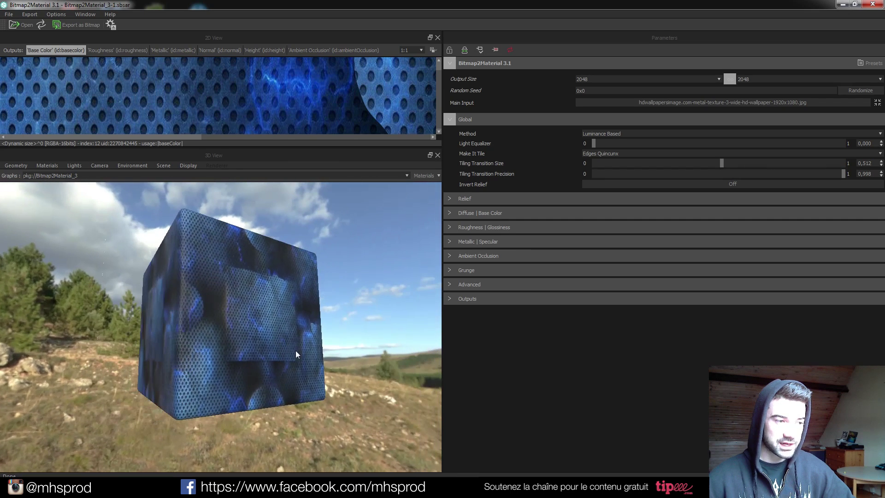
{"action": "left_click_drag", "start_coordinate": [265, 300], "coordinate": [256, 336]}
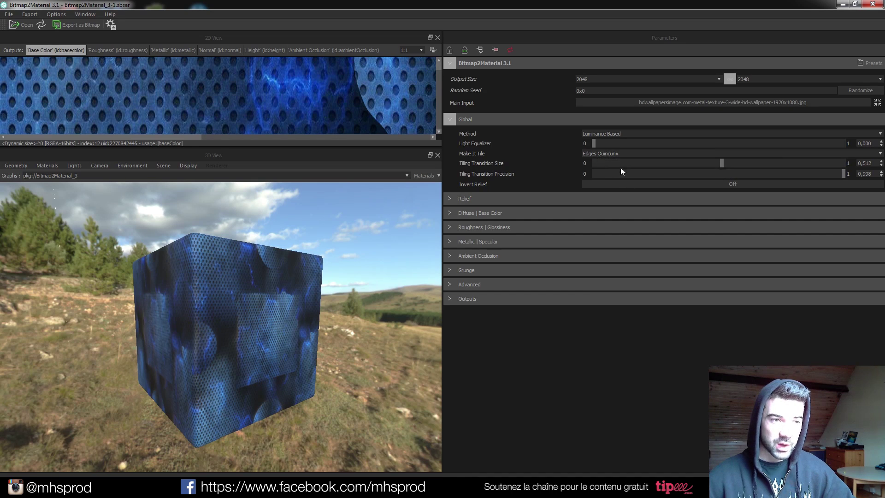
Turn Make It Tile off and inspect the untiled metal texture on the cube.
{"action": "left_click", "coordinate": [599, 155]}
{"action": "left_click", "coordinate": [605, 160]}
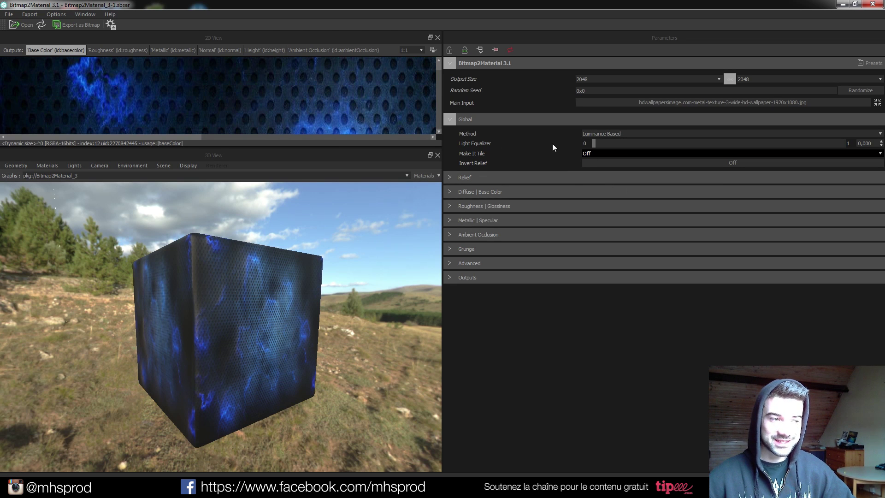
{"action": "left_click_drag", "start_coordinate": [180, 328], "coordinate": [211, 338]}
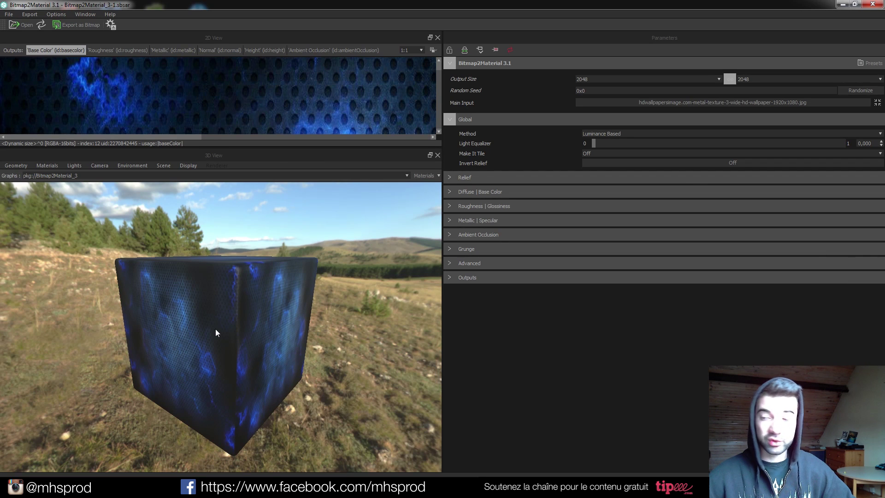
Try inverting the relief of the metal material, inspect its effect on the cube, and turn Invert Relief off again.
{"action": "left_click", "coordinate": [737, 161]}
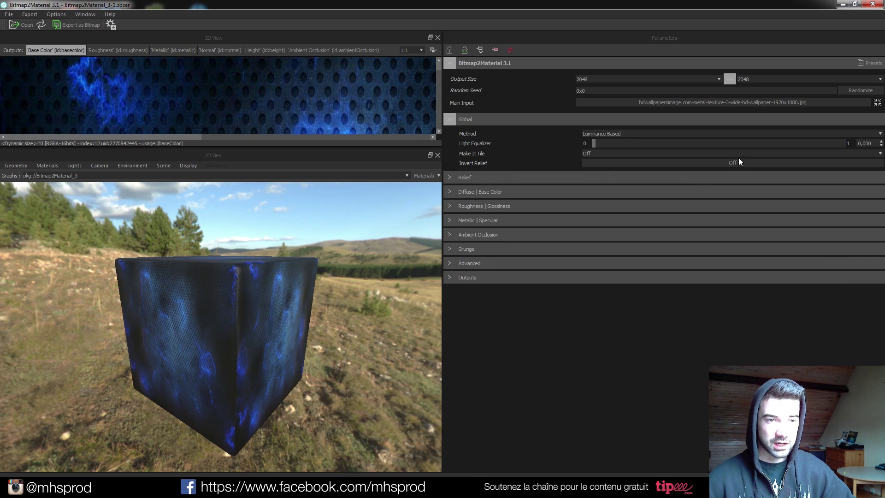
{"action": "mouse_move", "coordinate": [178, 351]}
{"action": "left_mouse_down"}
{"action": "mouse_move", "coordinate": [243, 318]}
{"action": "mouse_move", "coordinate": [272, 323]}
{"action": "left_mouse_up"}
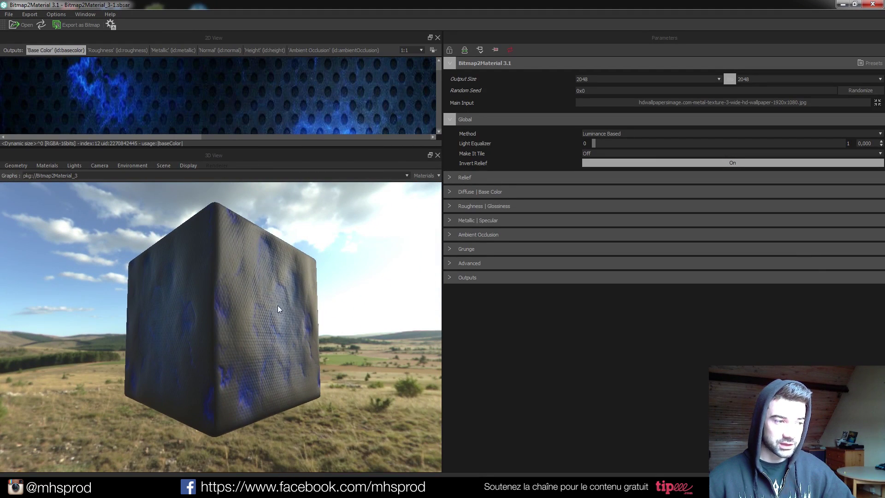
{"action": "left_click", "coordinate": [634, 163]}
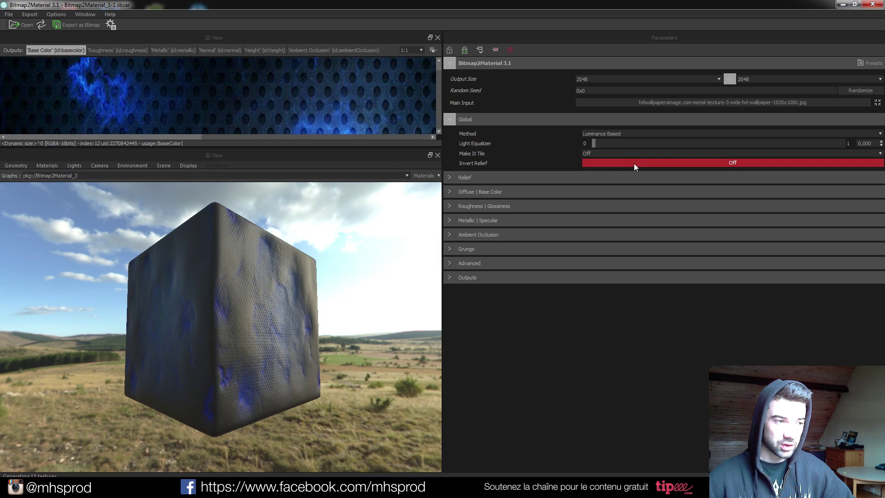
{"action": "left_click_drag", "start_coordinate": [277, 302], "coordinate": [264, 322]}
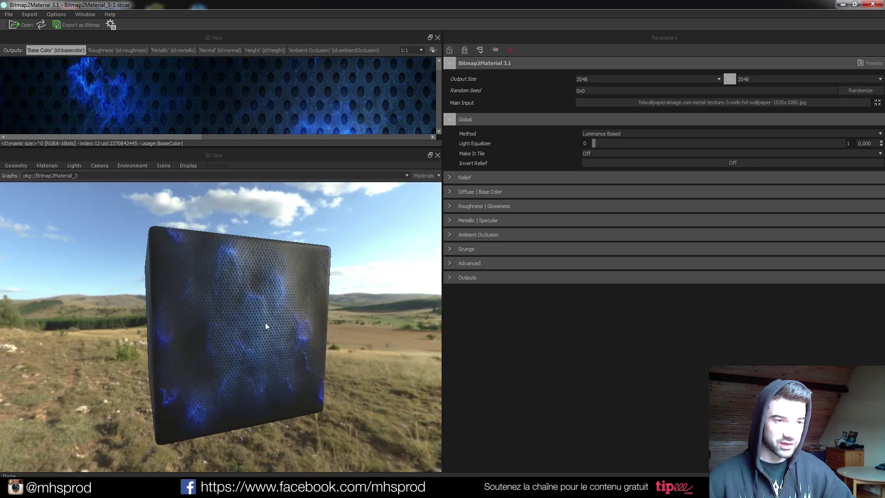
Set the Relief group's Normal Intensity to 29.938 and inspect the stronger bumps on the cube.
{"action": "left_click", "coordinate": [449, 120]}
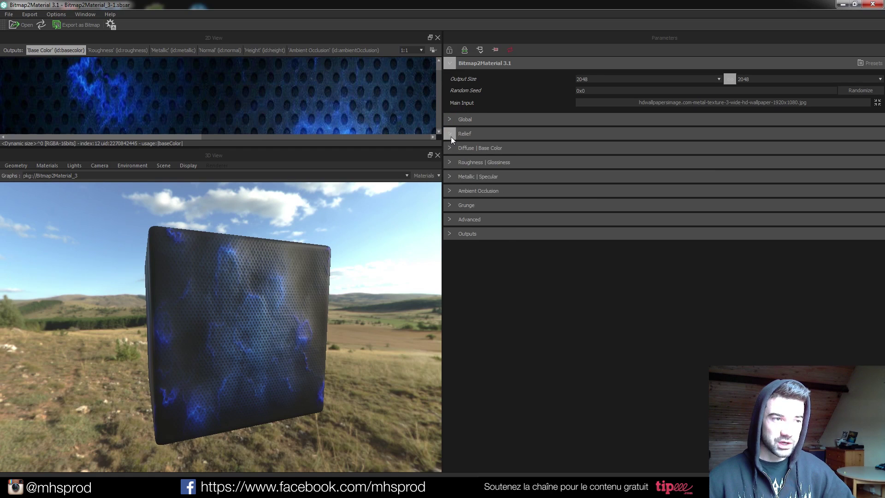
{"action": "left_click", "coordinate": [449, 134]}
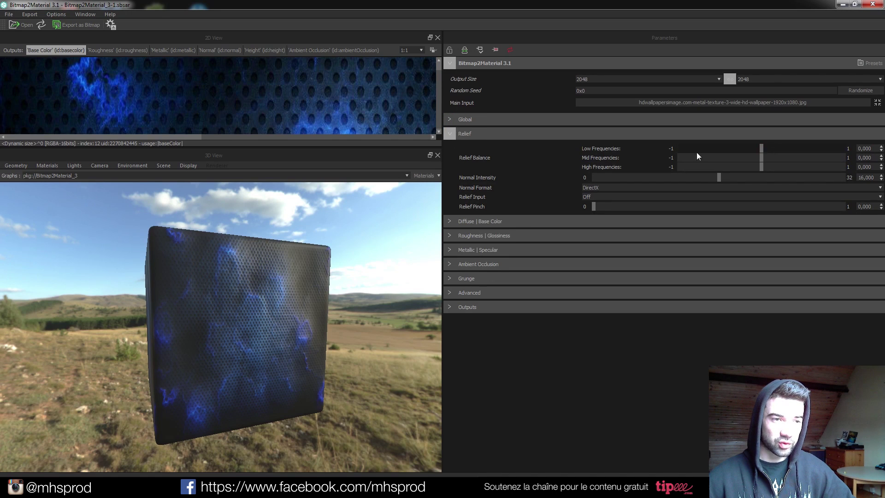
{"action": "left_click_drag", "start_coordinate": [253, 322], "coordinate": [258, 324]}
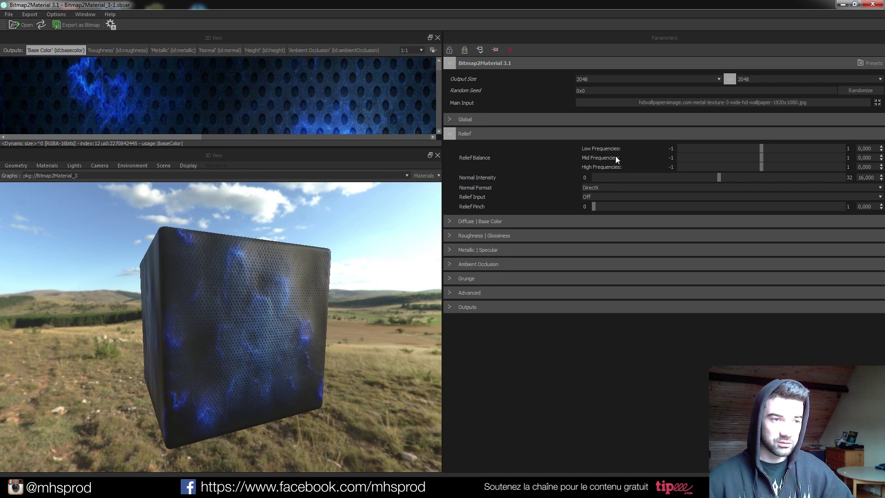
{"action": "left_click_drag", "start_coordinate": [719, 178], "coordinate": [778, 173]}
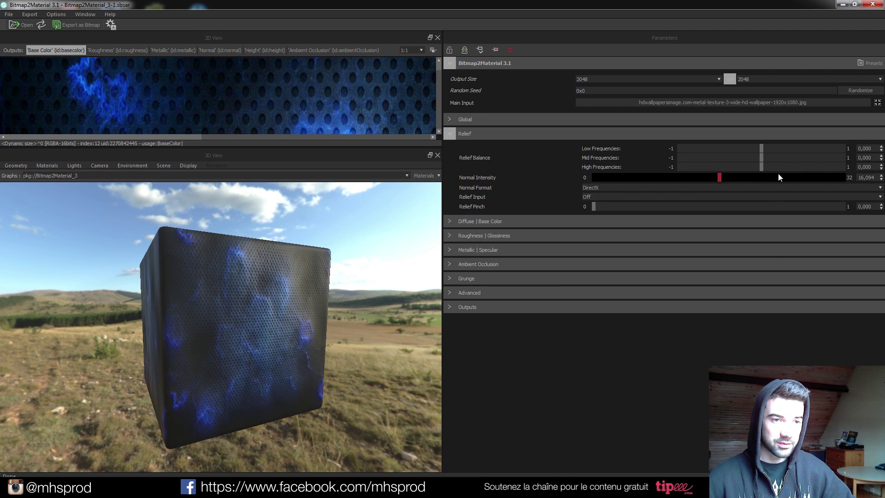
{"action": "left_click_drag", "start_coordinate": [315, 310], "coordinate": [273, 338]}
{"action": "left_click_drag", "start_coordinate": [780, 180], "coordinate": [827, 178]}
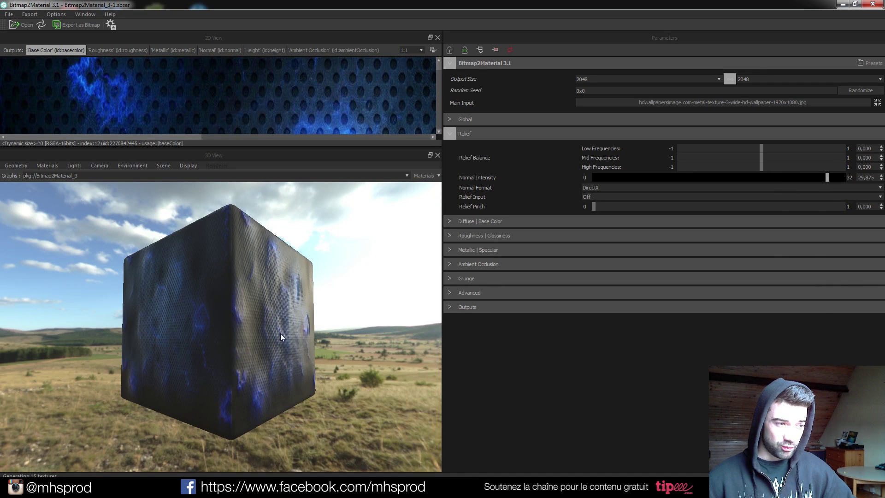
{"action": "left_click_drag", "start_coordinate": [297, 320], "coordinate": [248, 338]}
{"action": "scroll", "coordinate": [248, 338], "scroll_direction": "down", "scroll_amount": 1}
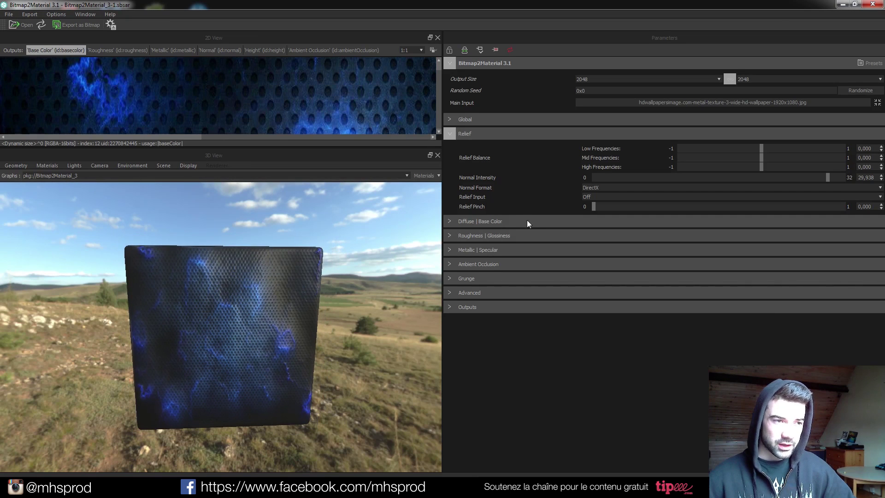
Compare the OpenGL and DirectX normal formats on the cube and return the Normal Format to DirectX.
{"action": "left_click", "coordinate": [607, 187]}
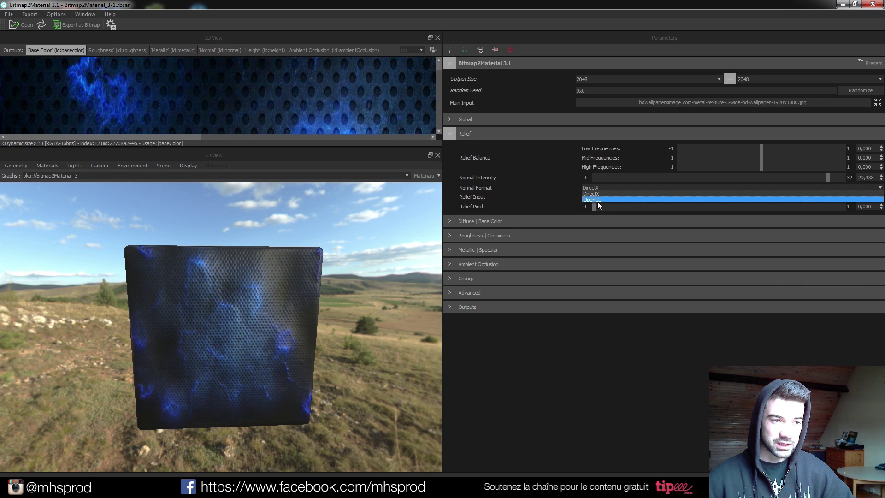
{"action": "left_click", "coordinate": [590, 200]}
{"action": "mouse_move", "coordinate": [264, 341]}
{"action": "left_mouse_down"}
{"action": "mouse_move", "coordinate": [295, 327]}
{"action": "mouse_move", "coordinate": [284, 341]}
{"action": "mouse_move", "coordinate": [316, 341]}
{"action": "mouse_move", "coordinate": [280, 338]}
{"action": "left_mouse_up"}
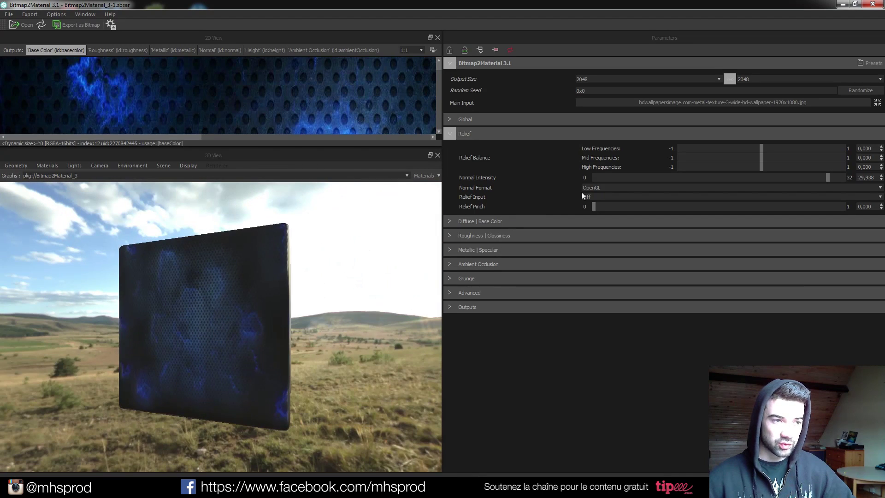
{"action": "left_click", "coordinate": [594, 188]}
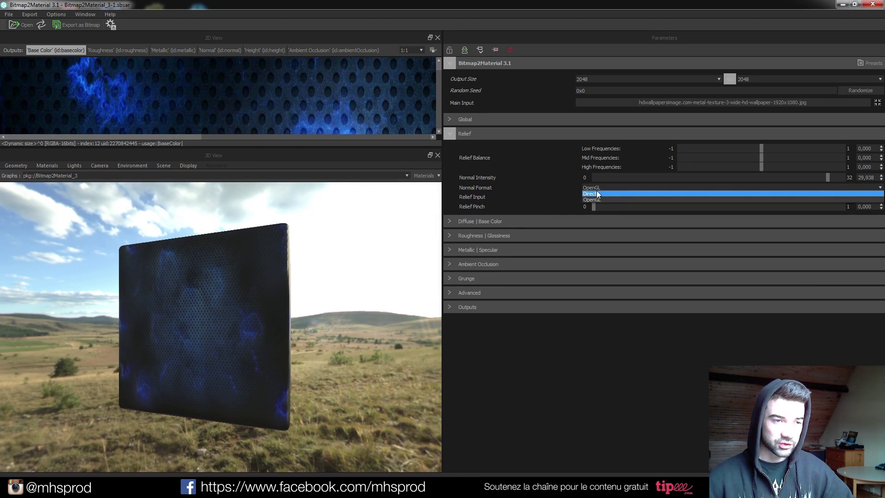
{"action": "left_click", "coordinate": [598, 194]}
{"action": "left_click_drag", "start_coordinate": [273, 317], "coordinate": [309, 305]}
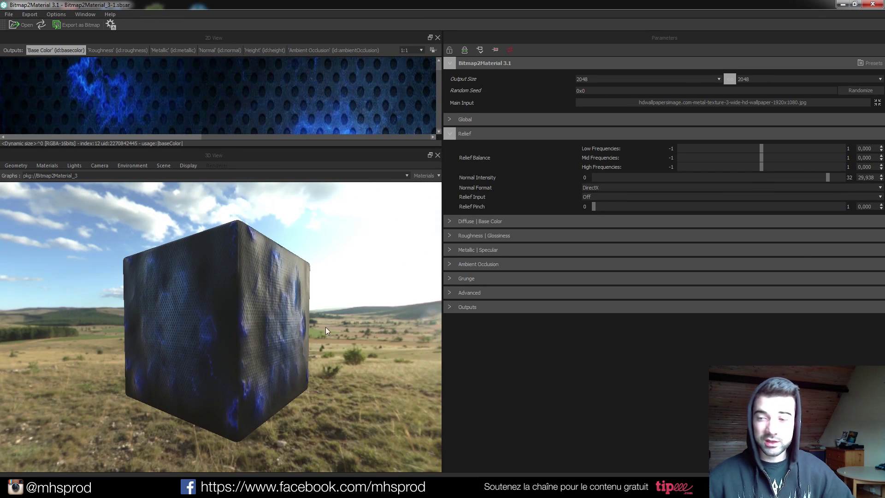
{"action": "left_click", "coordinate": [597, 187]}
{"action": "left_click", "coordinate": [602, 200]}
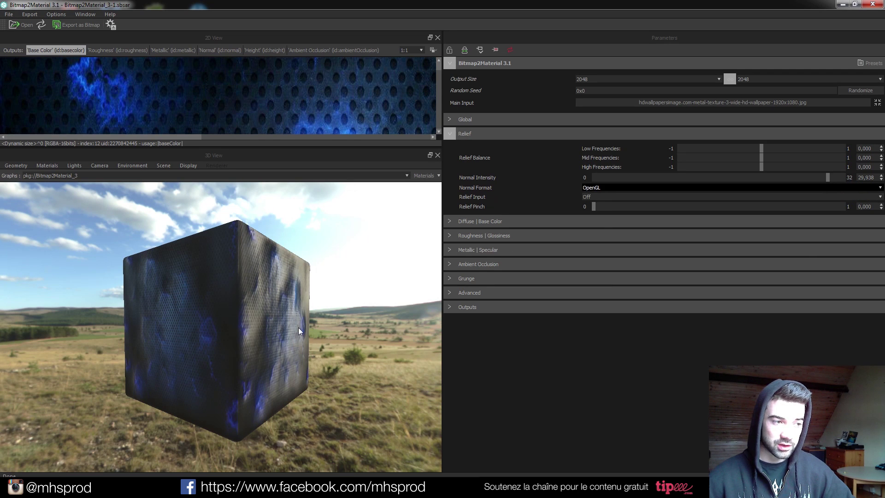
{"action": "left_click", "coordinate": [598, 188]}
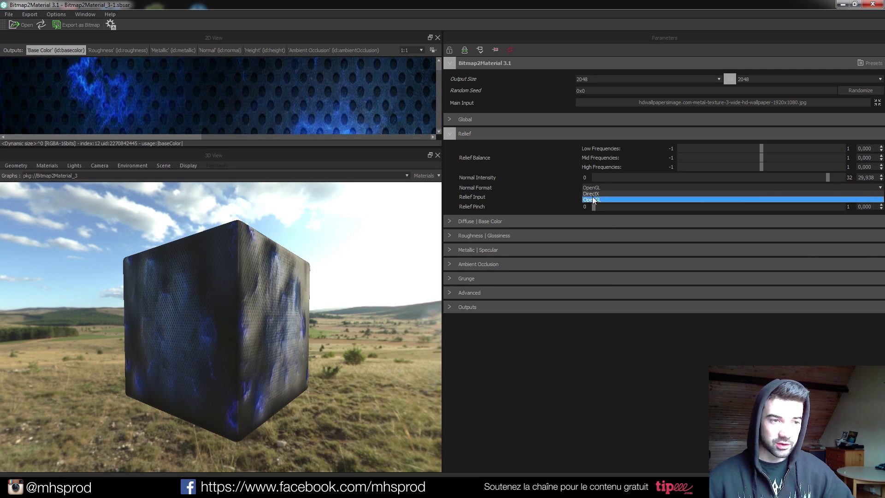
{"action": "left_click", "coordinate": [590, 194]}
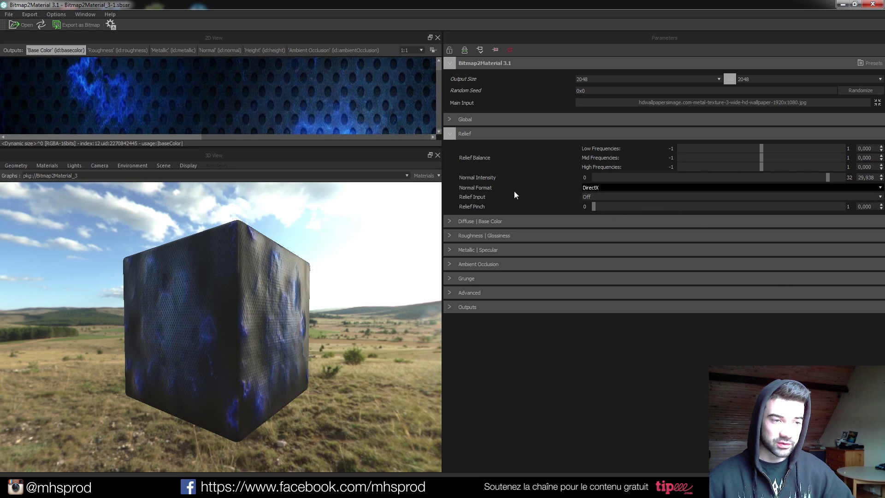
Set the Luminosity of the Diffuse | Base Color group to 0.209.
{"action": "left_click", "coordinate": [452, 135]}
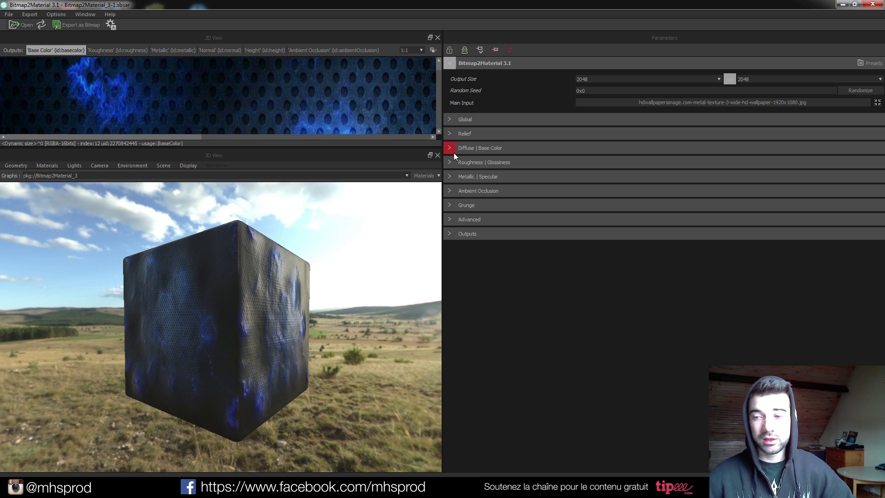
{"action": "left_click", "coordinate": [453, 148]}
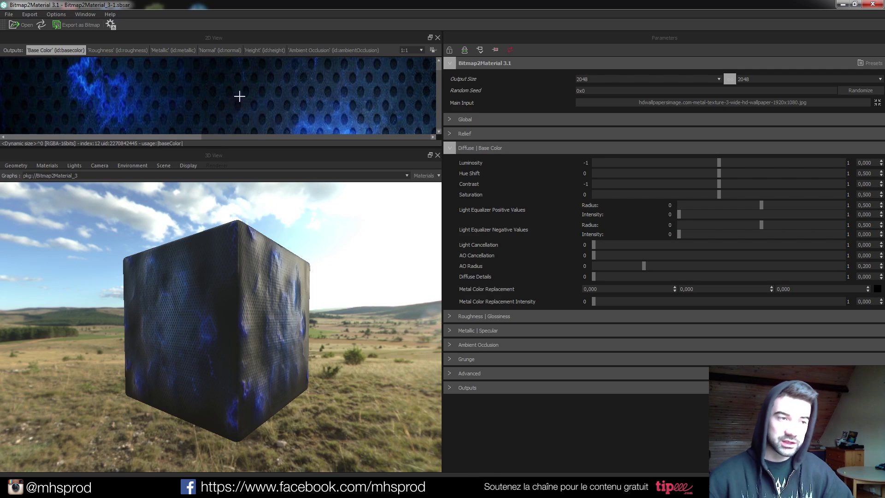
{"action": "left_click_drag", "start_coordinate": [719, 162], "coordinate": [744, 164]}
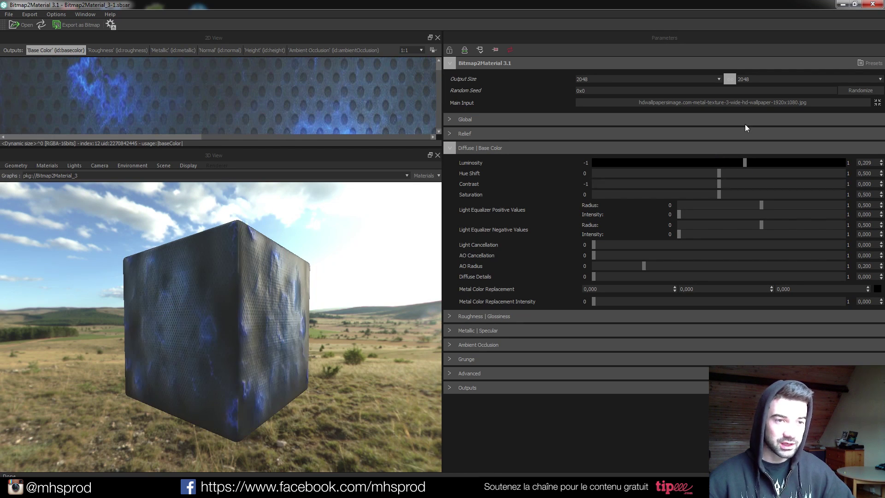
Set the base color Luminosity to 0.020 and AO Radius to 0.348, inspecting the material on the cube.
{"action": "left_click_drag", "start_coordinate": [744, 164], "coordinate": [721, 167]}
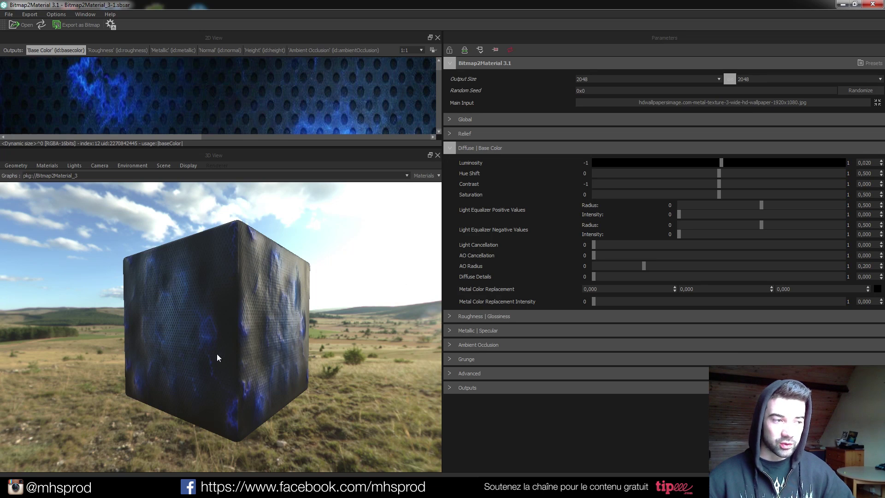
{"action": "left_click_drag", "start_coordinate": [217, 353], "coordinate": [219, 348]}
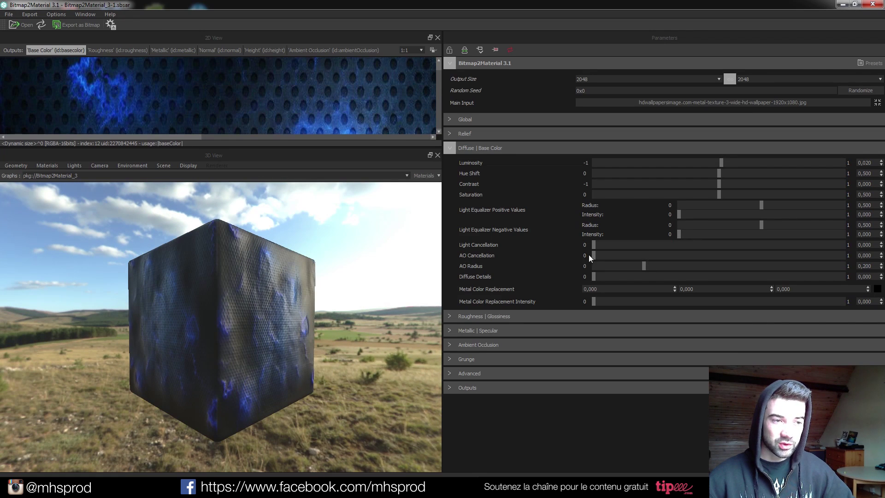
{"action": "left_click_drag", "start_coordinate": [657, 267], "coordinate": [680, 266]}
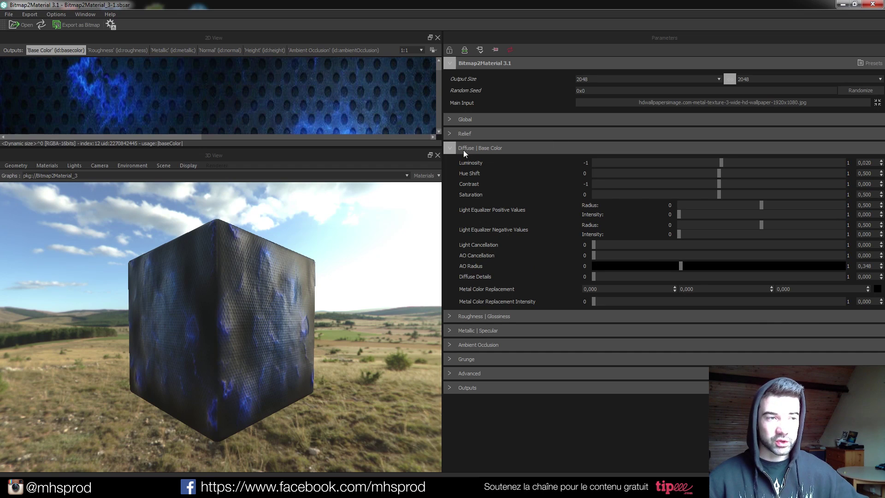
{"action": "left_click", "coordinate": [447, 148]}
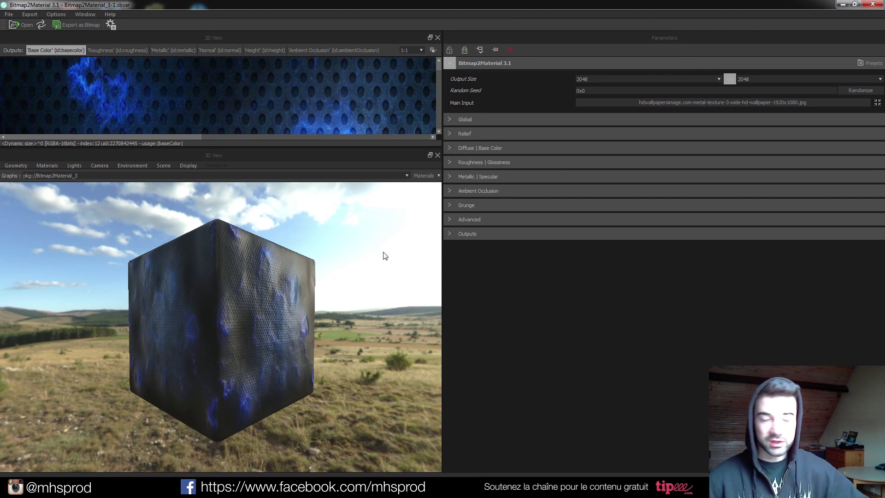
{"action": "left_click_drag", "start_coordinate": [323, 366], "coordinate": [268, 352]}
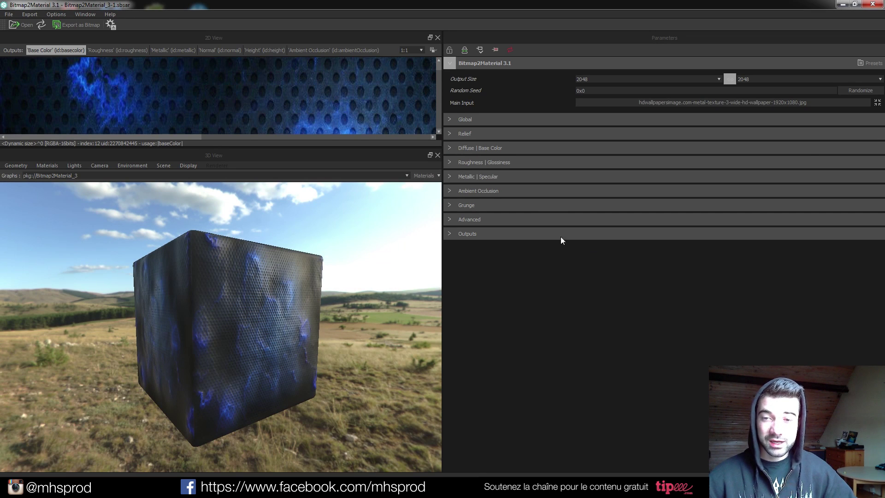
Compare a Roughness Value of 0.892 on the cube, and settle on 0.120 for a glossier metal.
{"action": "left_click", "coordinate": [449, 163]}
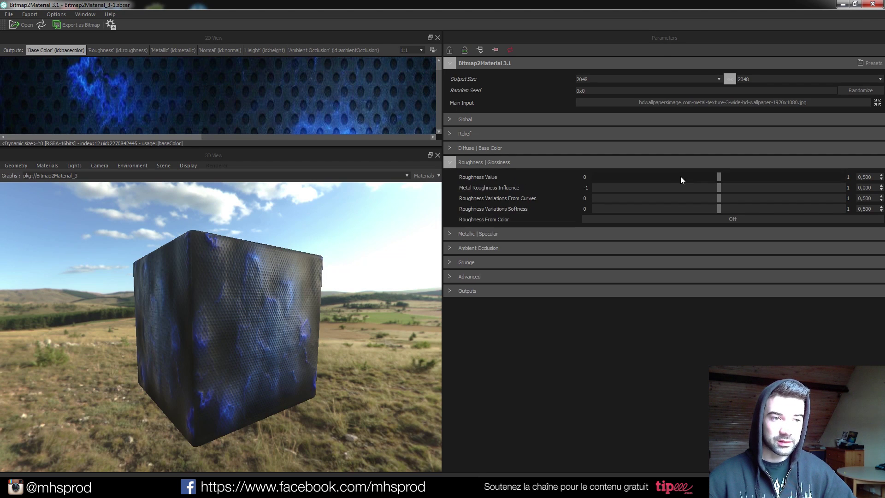
{"action": "left_click_drag", "start_coordinate": [718, 176], "coordinate": [788, 177]}
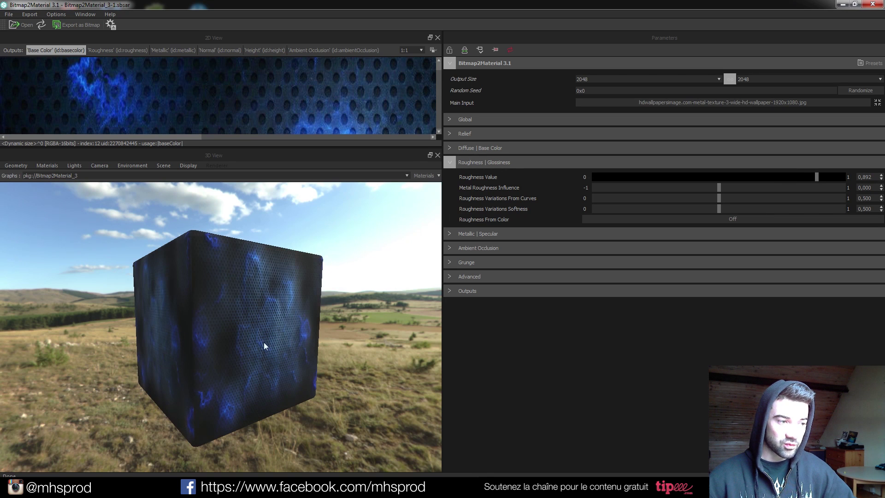
{"action": "left_click_drag", "start_coordinate": [816, 178], "coordinate": [622, 179]}
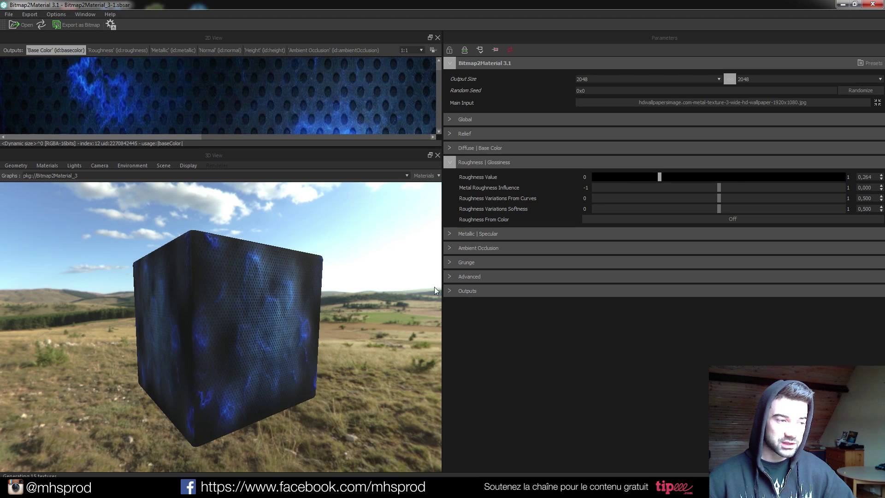
{"action": "left_click_drag", "start_coordinate": [265, 345], "coordinate": [239, 352]}
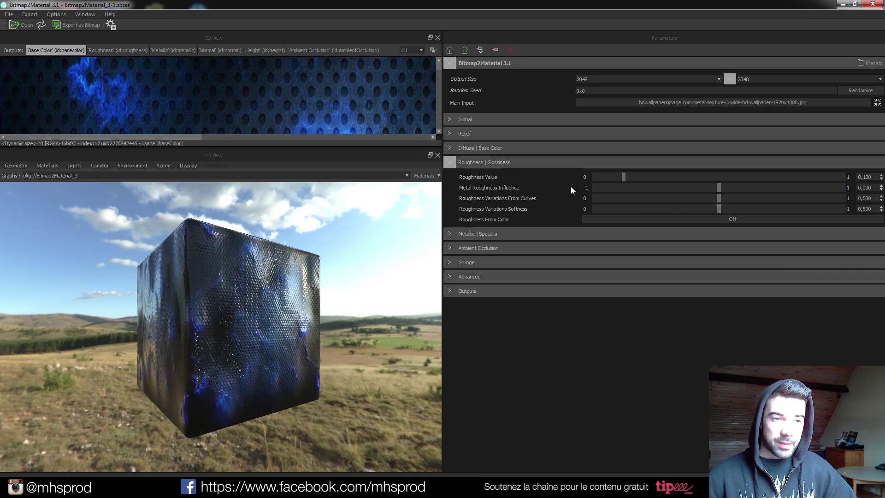
{"action": "left_click", "coordinate": [452, 167]}
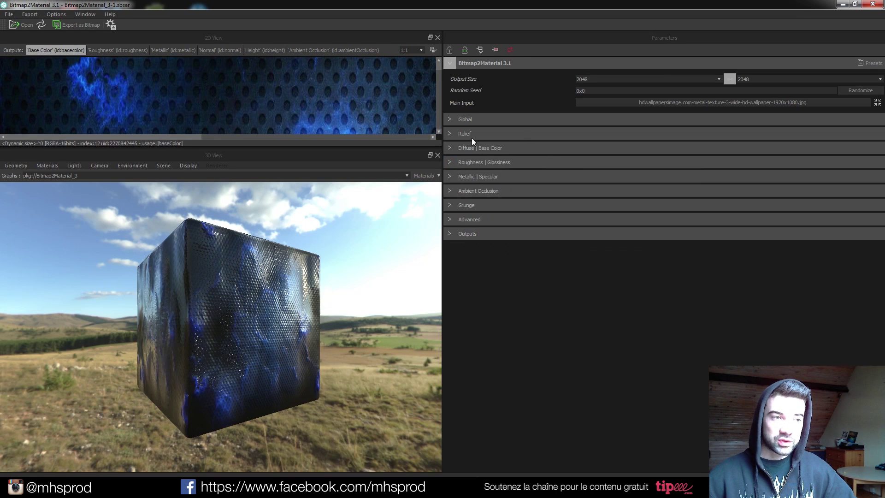
Review the Metallic | Specular and Ambient Occlusion parameter groups without changing their values.
{"action": "left_click", "coordinate": [450, 178]}
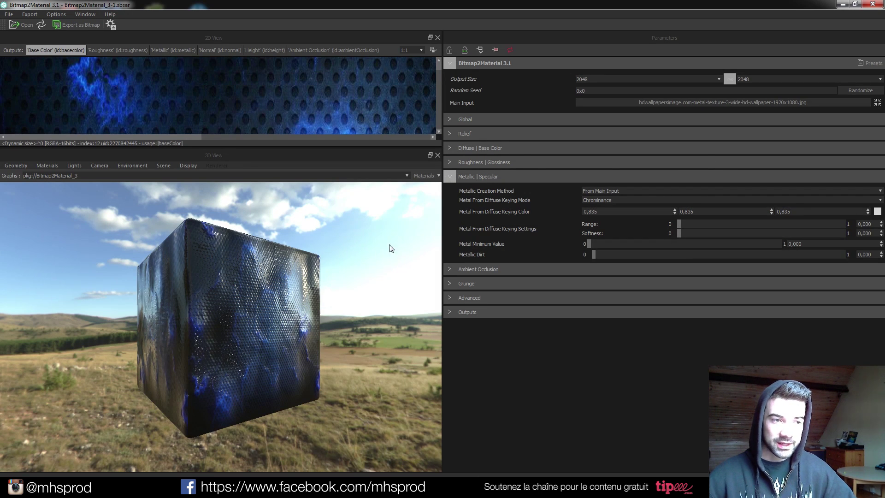
{"action": "left_click_drag", "start_coordinate": [277, 305], "coordinate": [286, 328]}
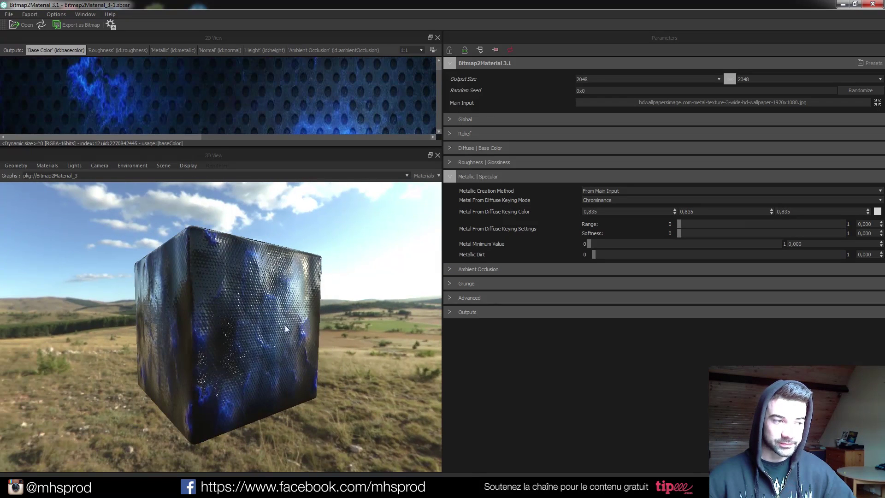
{"action": "left_click", "coordinate": [449, 176]}
{"action": "left_click", "coordinate": [448, 193]}
{"action": "left_click", "coordinate": [448, 192]}
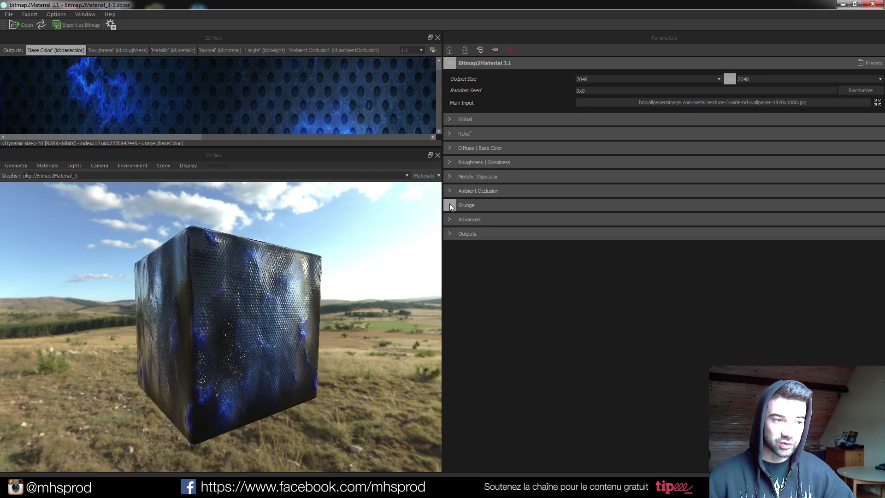
Turn Grunge on for the material and inspect its effect on the cube from several angles.
{"action": "left_click", "coordinate": [449, 204]}
{"action": "left_click", "coordinate": [623, 219]}
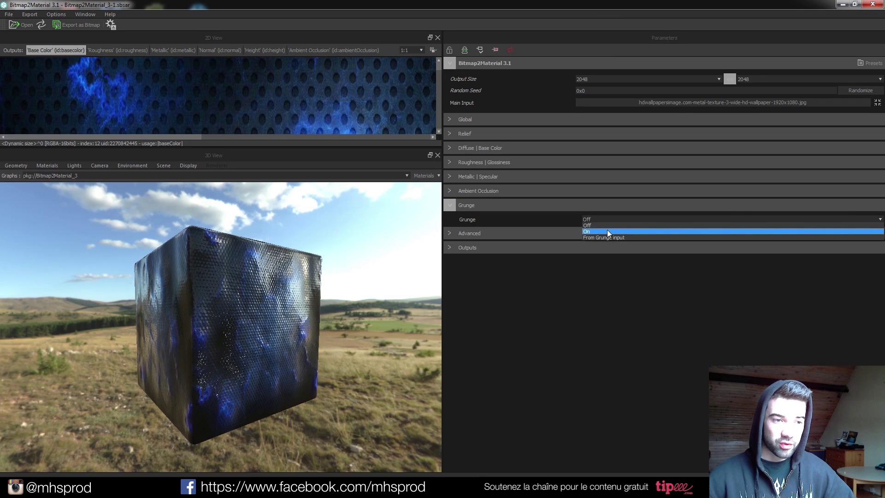
{"action": "left_click", "coordinate": [606, 230]}
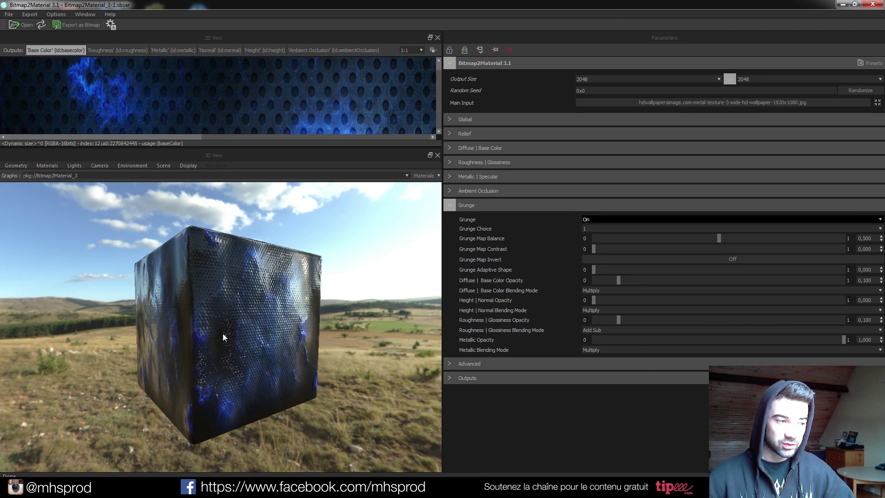
{"action": "mouse_move", "coordinate": [220, 336]}
{"action": "left_mouse_down"}
{"action": "mouse_move", "coordinate": [244, 348]}
{"action": "mouse_move", "coordinate": [211, 347]}
{"action": "mouse_move", "coordinate": [230, 340]}
{"action": "left_mouse_up"}
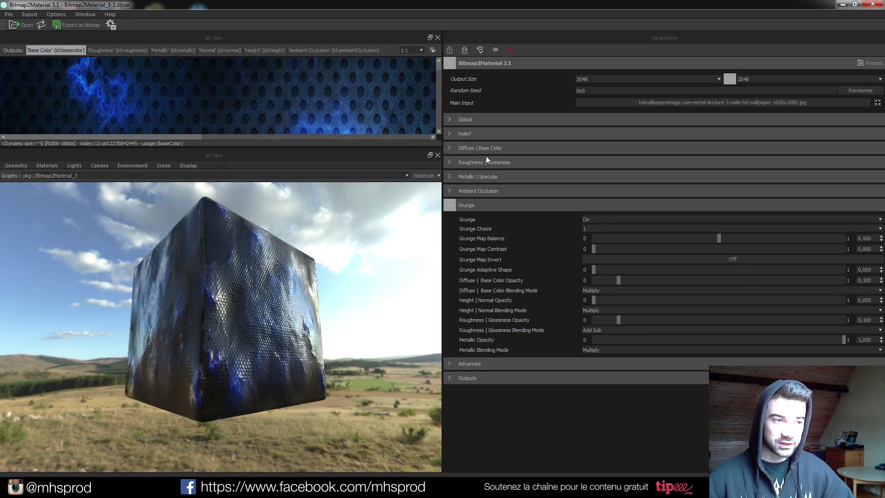
{"action": "left_click_drag", "start_coordinate": [225, 333], "coordinate": [239, 316]}
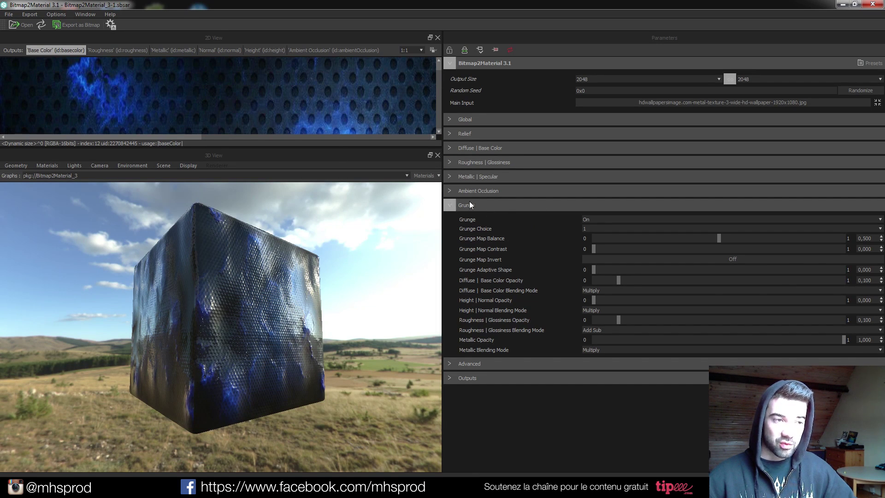
{"action": "left_click", "coordinate": [448, 210]}
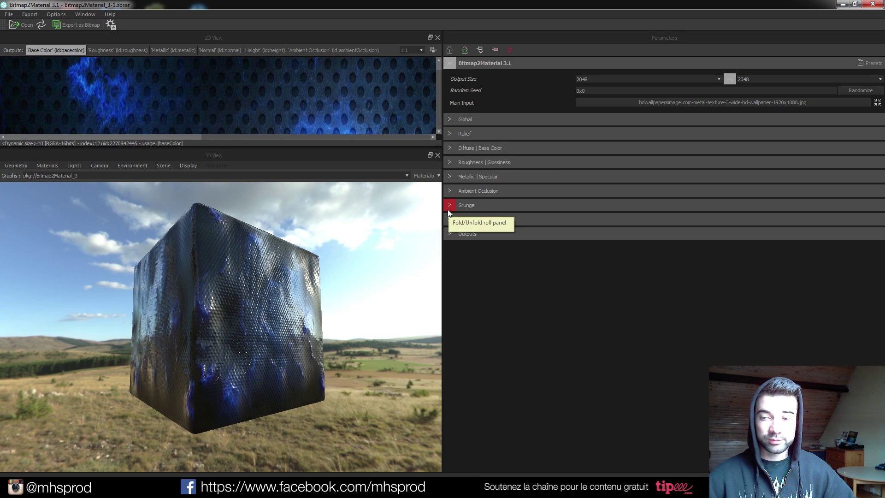
{"action": "left_click_drag", "start_coordinate": [238, 289], "coordinate": [257, 305]}
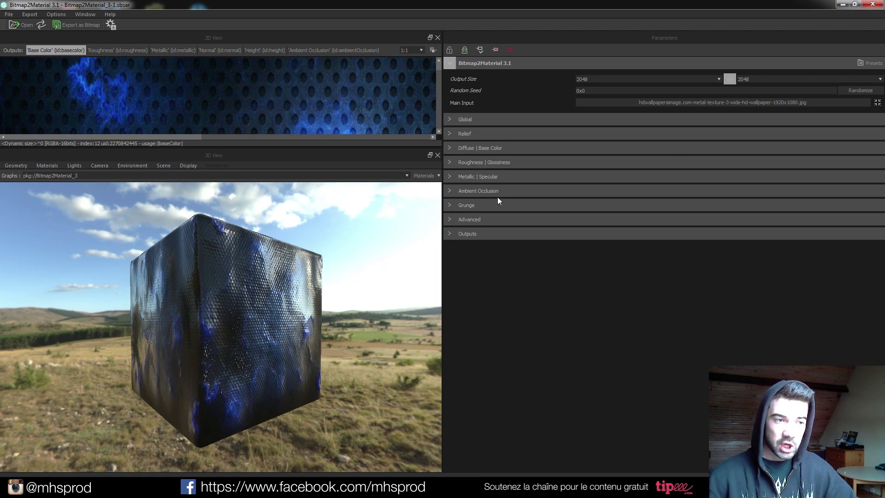
Review which maps are enabled in the Outputs group and examine the material on the cube.
{"action": "left_click", "coordinate": [450, 235]}
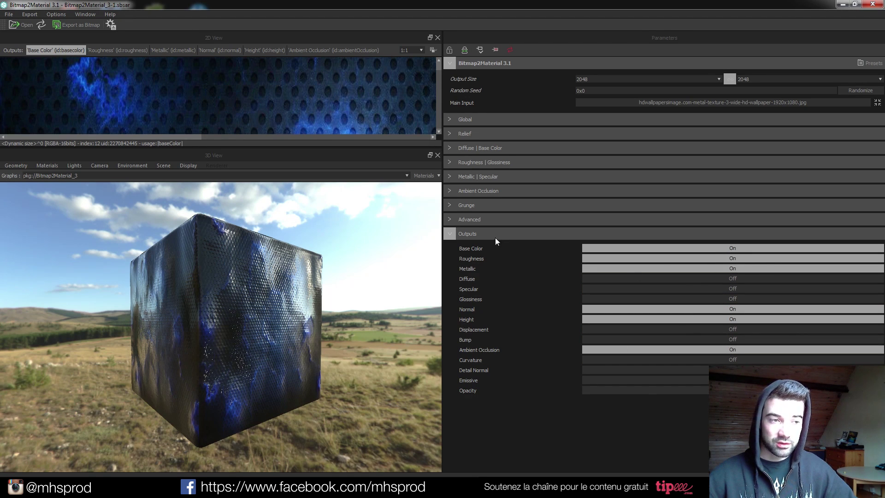
{"action": "left_click_drag", "start_coordinate": [350, 300], "coordinate": [419, 291]}
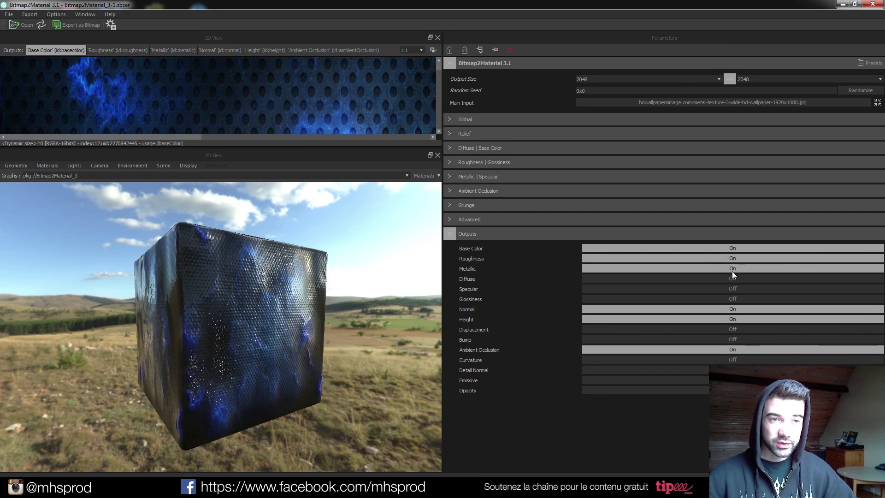
{"action": "left_click_drag", "start_coordinate": [293, 264], "coordinate": [307, 301]}
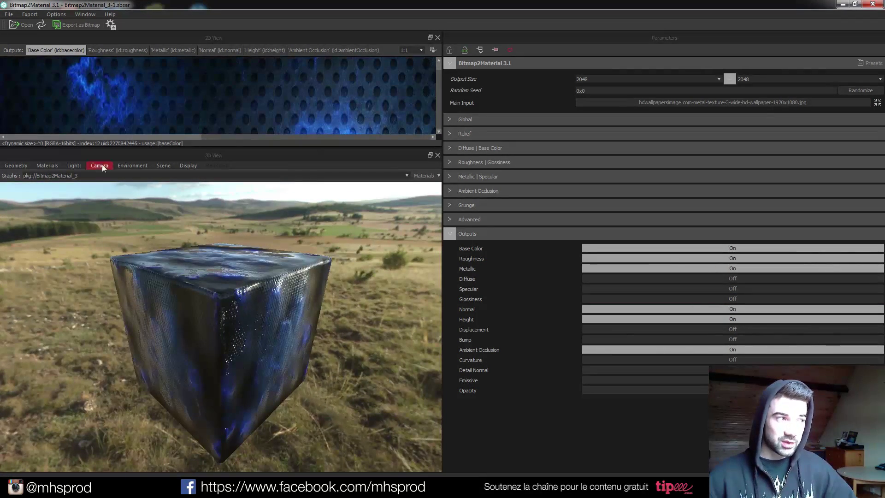
Review the bitmap export settings, keeping the tga format, look through the exportable outputs, and close without exporting.
{"action": "left_click", "coordinate": [29, 14]}
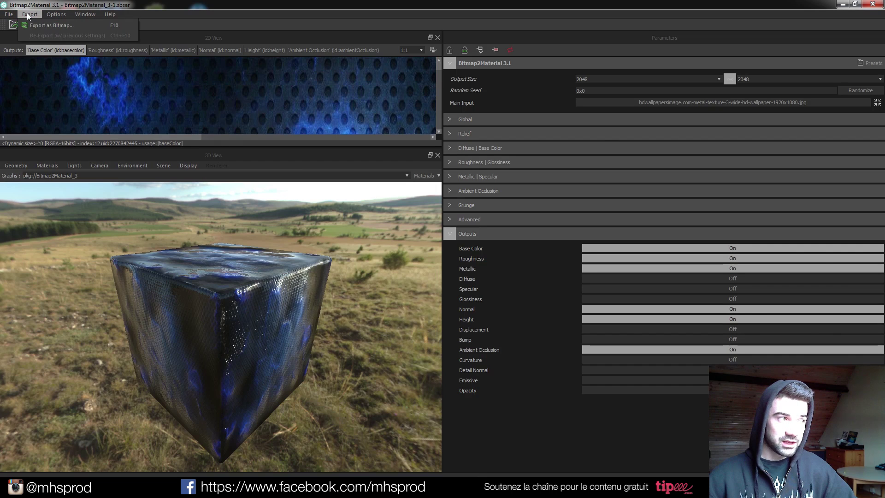
{"action": "left_click", "coordinate": [42, 24]}
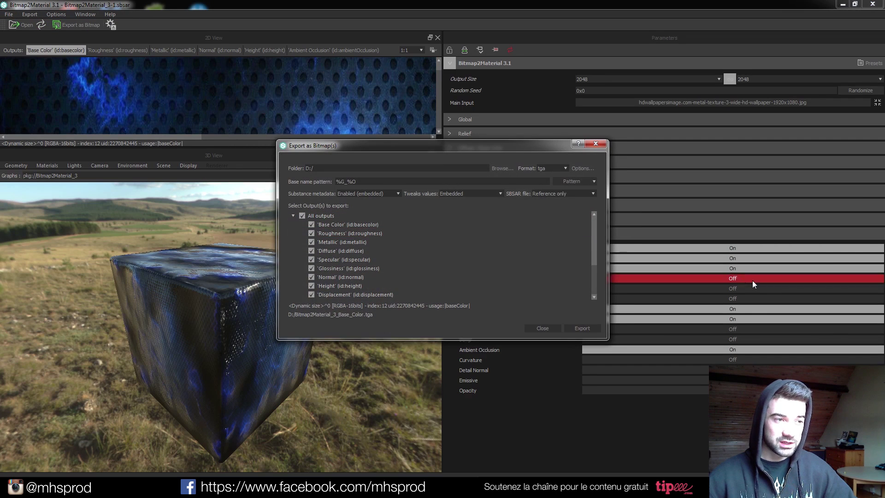
{"action": "left_click_drag", "start_coordinate": [595, 226], "coordinate": [576, 177]}
{"action": "left_click", "coordinate": [566, 168]}
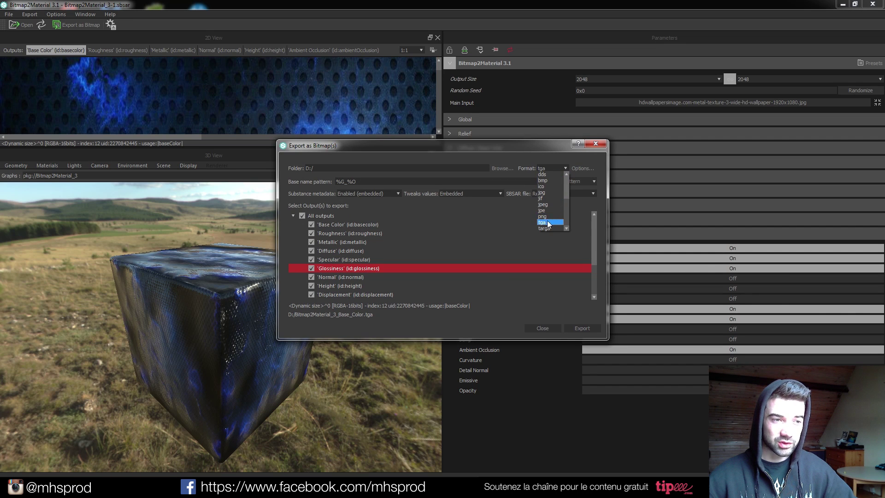
{"action": "left_click", "coordinate": [559, 222]}
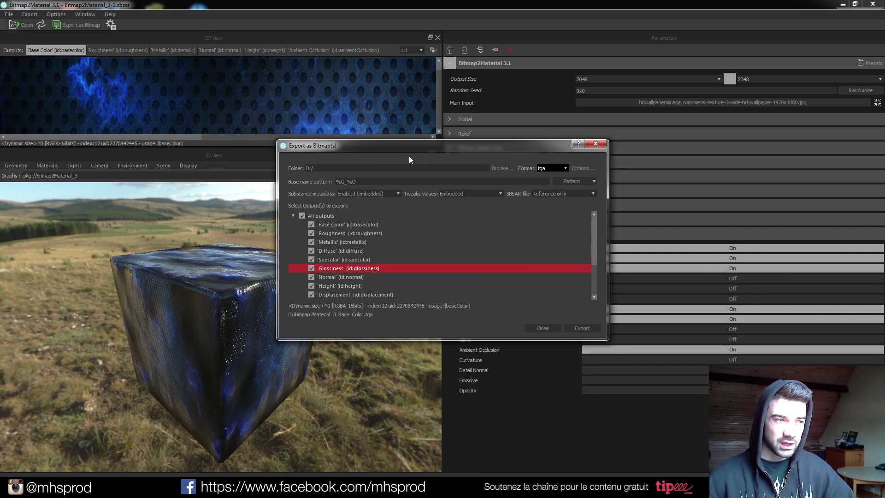
{"action": "scroll", "coordinate": [372, 259], "scroll_direction": "down", "scroll_amount": 2}
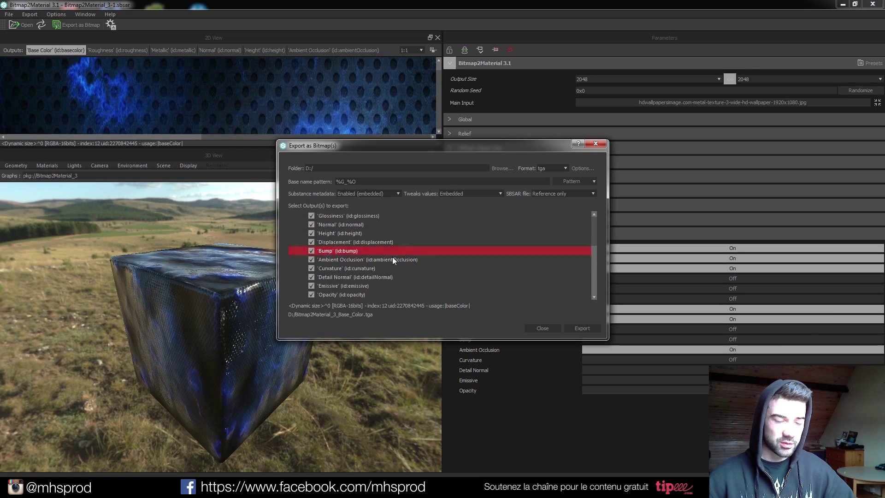
{"action": "left_click", "coordinate": [596, 144]}
{"action": "left_click_drag", "start_coordinate": [234, 352], "coordinate": [222, 330]}
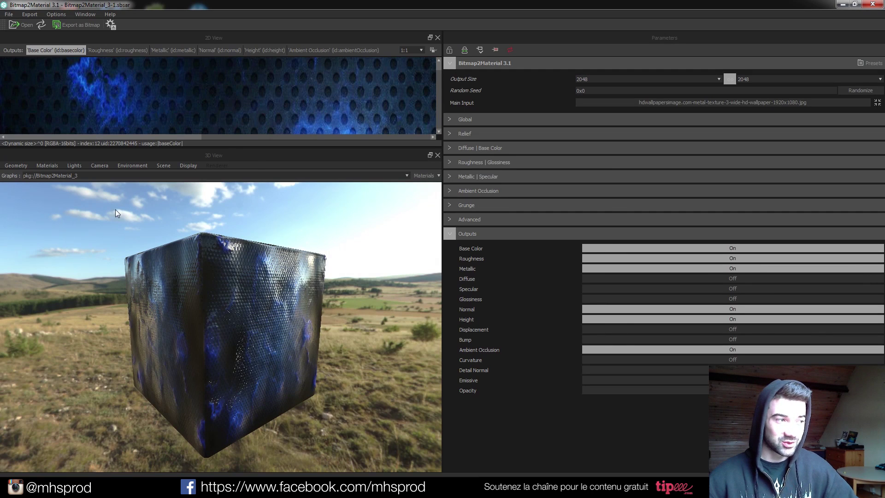
Rotate the environment dome to 0.053 turns and inspect the changed lighting on the cube.
{"action": "left_click", "coordinate": [126, 165]}
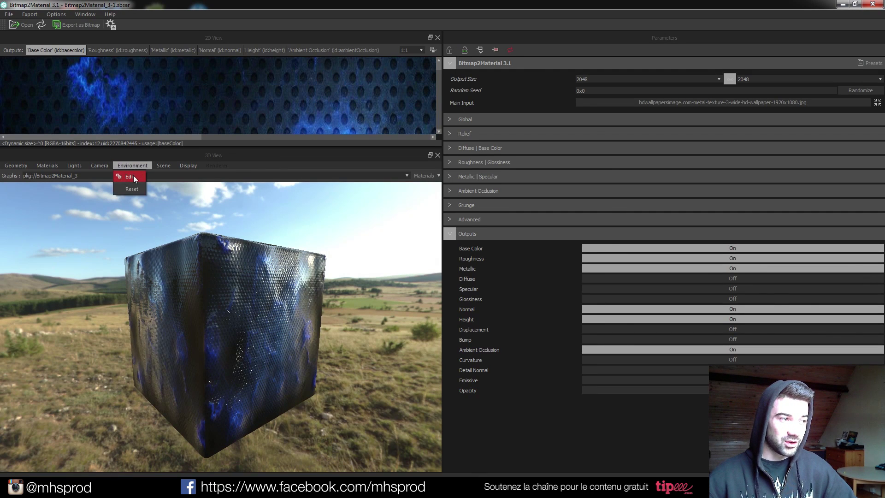
{"action": "left_click", "coordinate": [131, 176]}
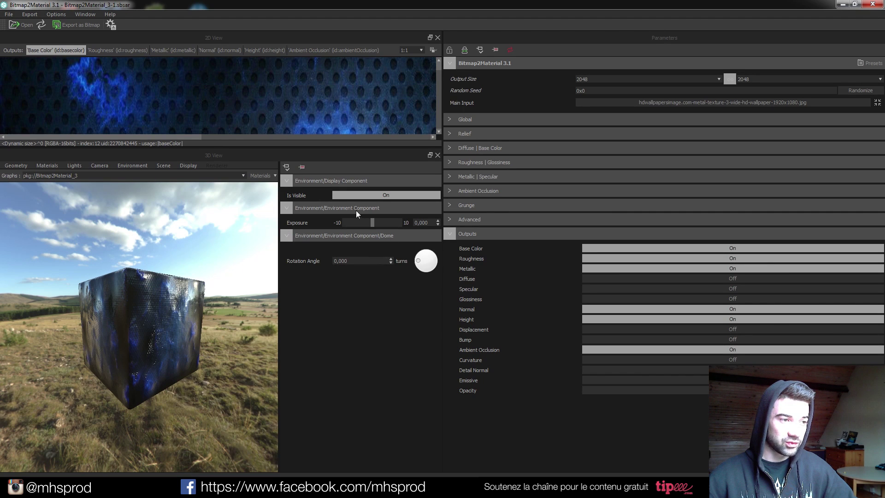
{"action": "left_click", "coordinate": [287, 182]}
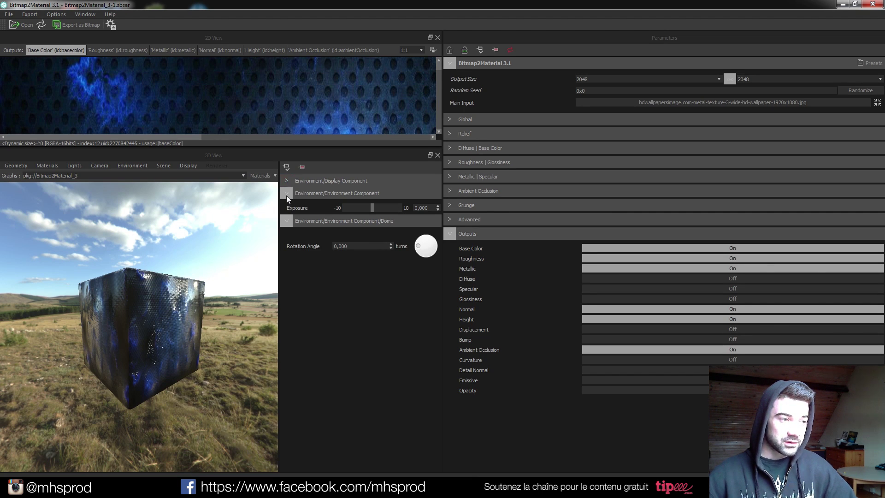
{"action": "left_click", "coordinate": [286, 193]}
{"action": "left_click_drag", "start_coordinate": [420, 236], "coordinate": [396, 203]}
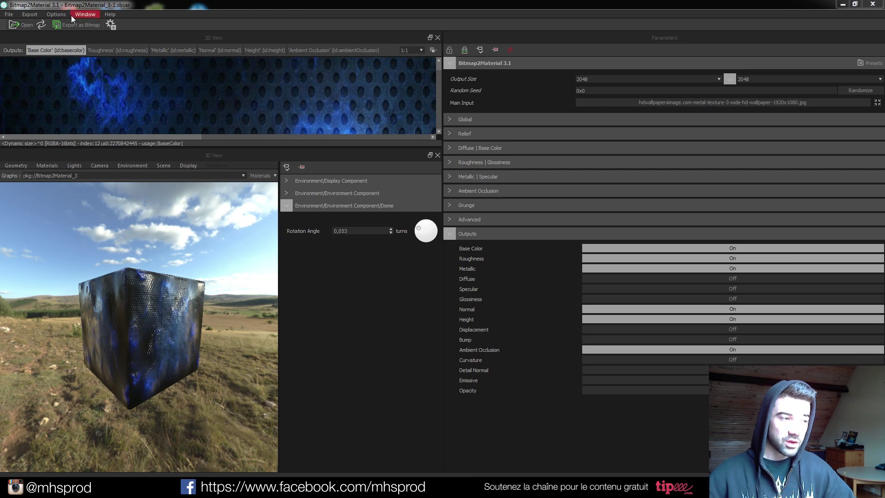
{"action": "left_click_drag", "start_coordinate": [123, 366], "coordinate": [142, 366]}
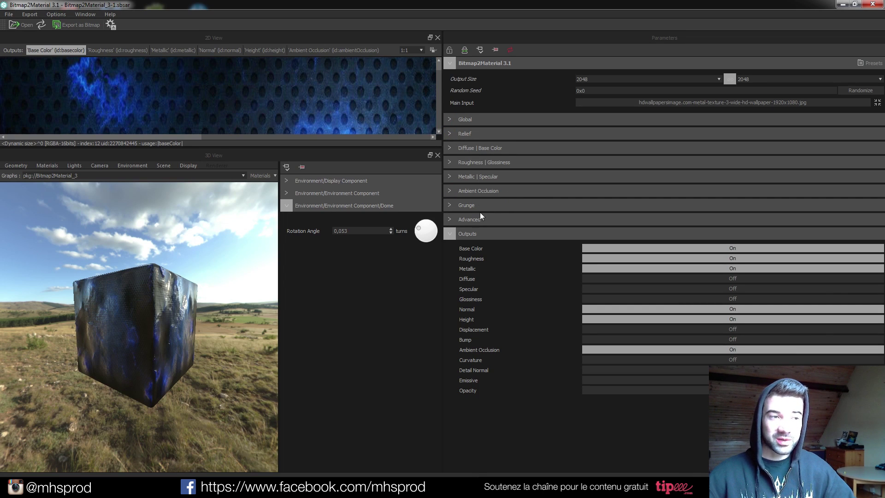
Set Make It Tile to Random in the Global group and inspect the tiled metal on the cube.
{"action": "left_click", "coordinate": [446, 233]}
{"action": "left_click", "coordinate": [448, 133]}
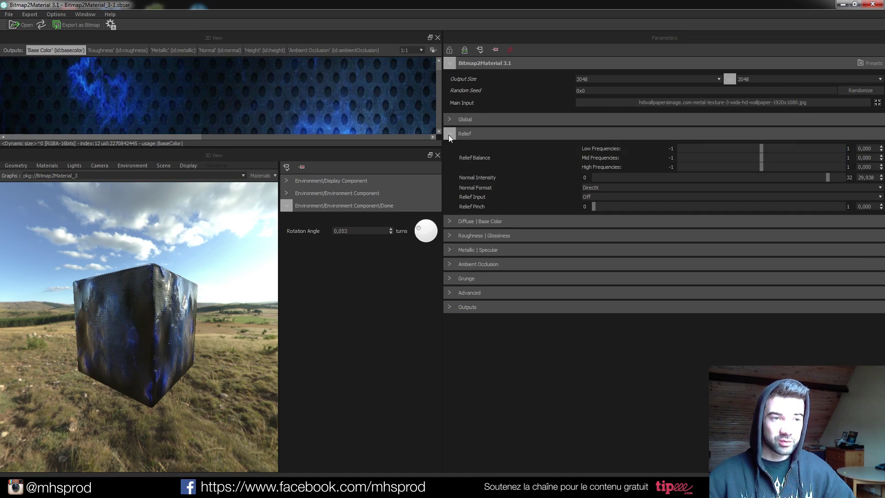
{"action": "left_click", "coordinate": [449, 133]}
{"action": "left_click", "coordinate": [449, 121]}
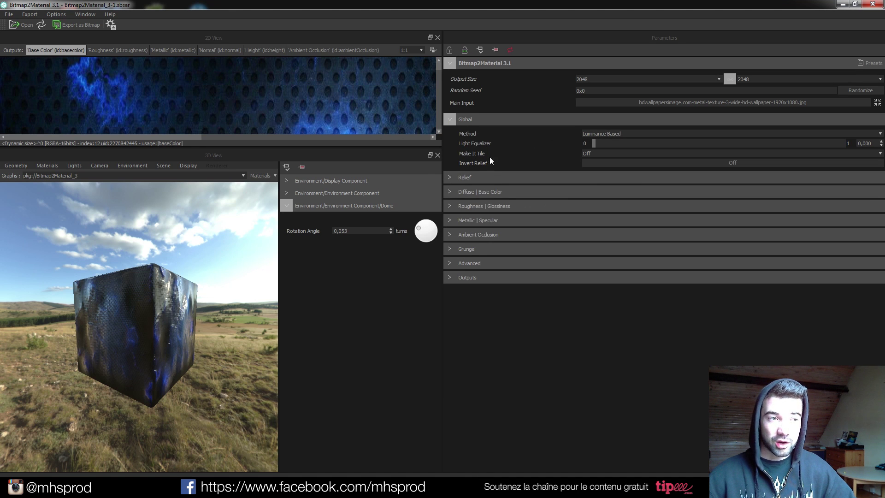
{"action": "left_click", "coordinate": [595, 154]}
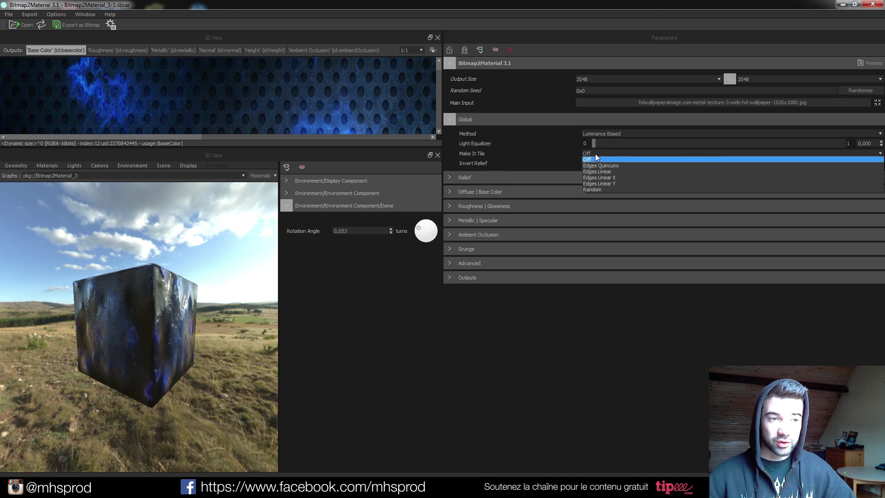
{"action": "left_click", "coordinate": [596, 190]}
{"action": "left_click_drag", "start_coordinate": [166, 349], "coordinate": [198, 296]}
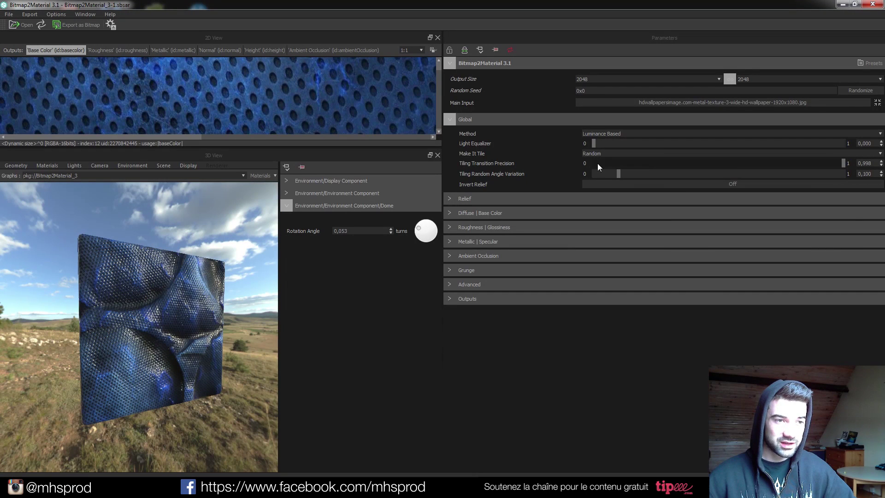
{"action": "left_click_drag", "start_coordinate": [158, 344], "coordinate": [216, 308]}
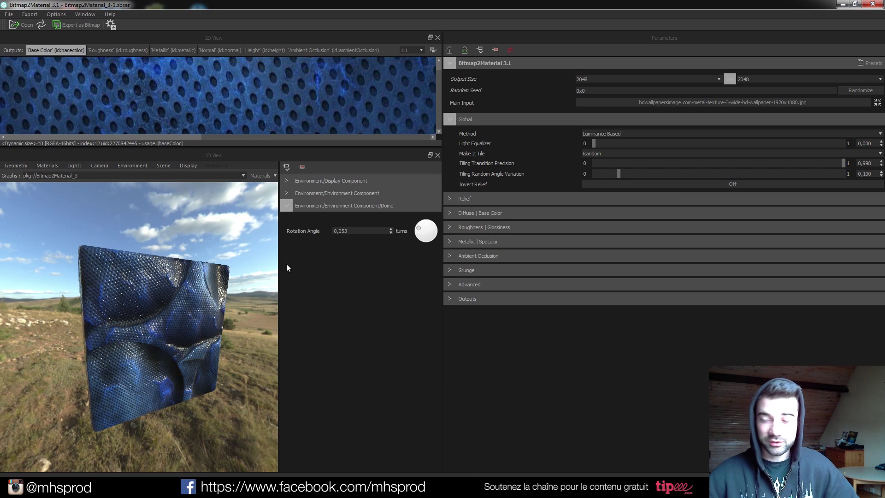